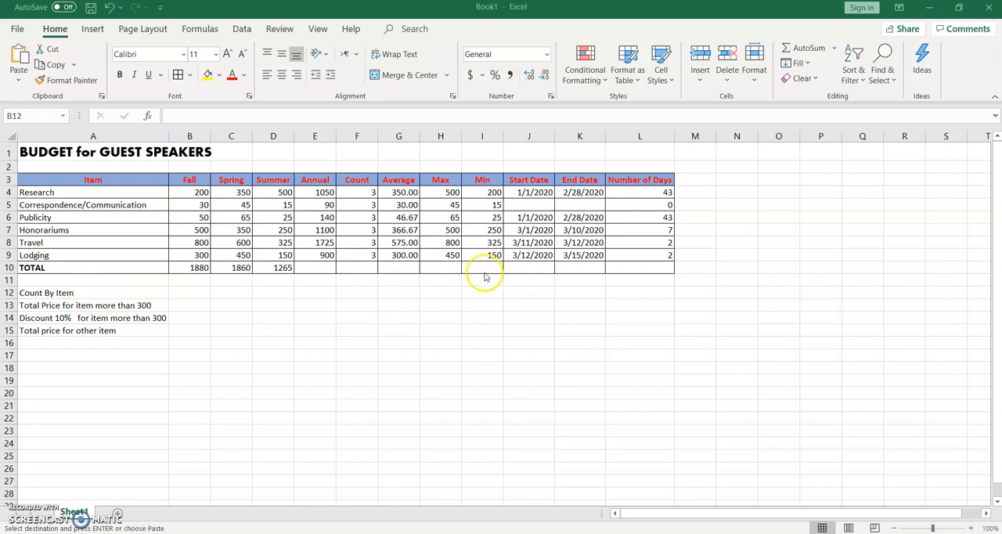
Step: Check the formula used in the Count column for the Research row
key("ctrl+v")
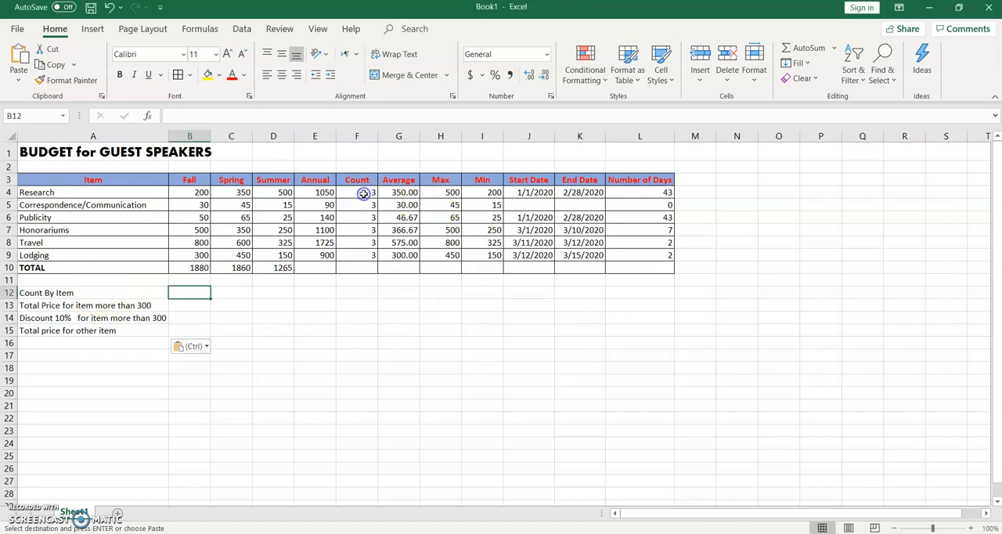
left_click(364, 197)
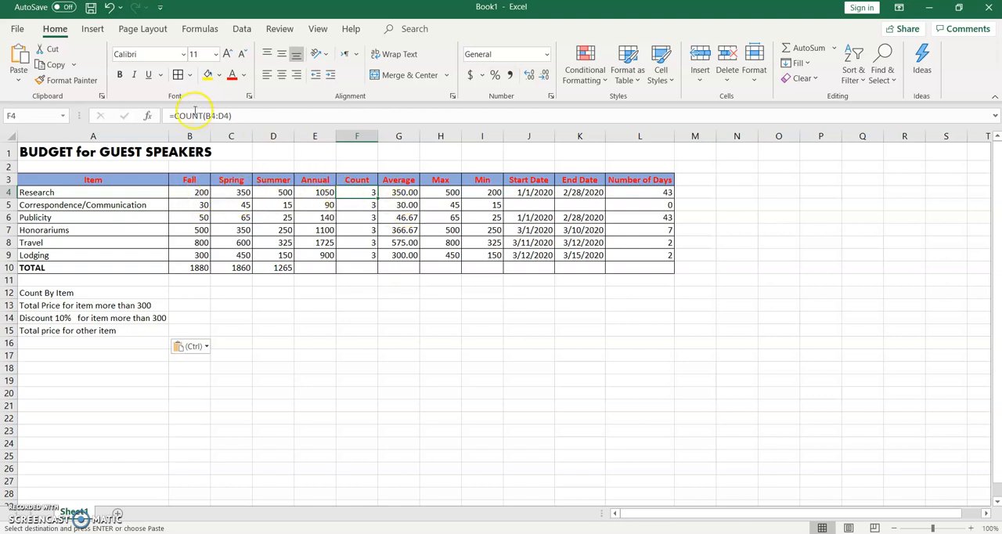
Step: Enter =COUNTA(A4:A9) in B12 to count the budget items for the Count By Item row
left_click(199, 291)
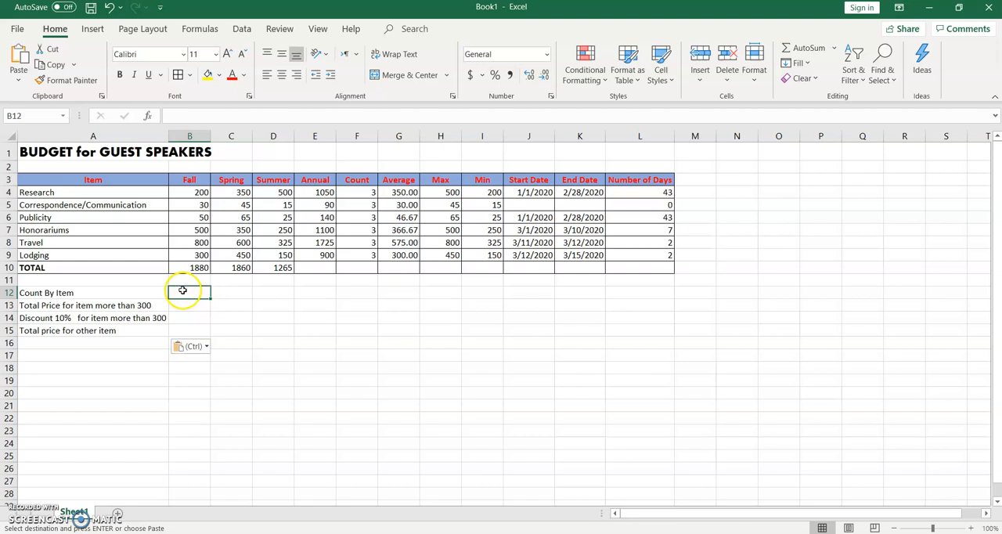
left_click(188, 117)
type("=")
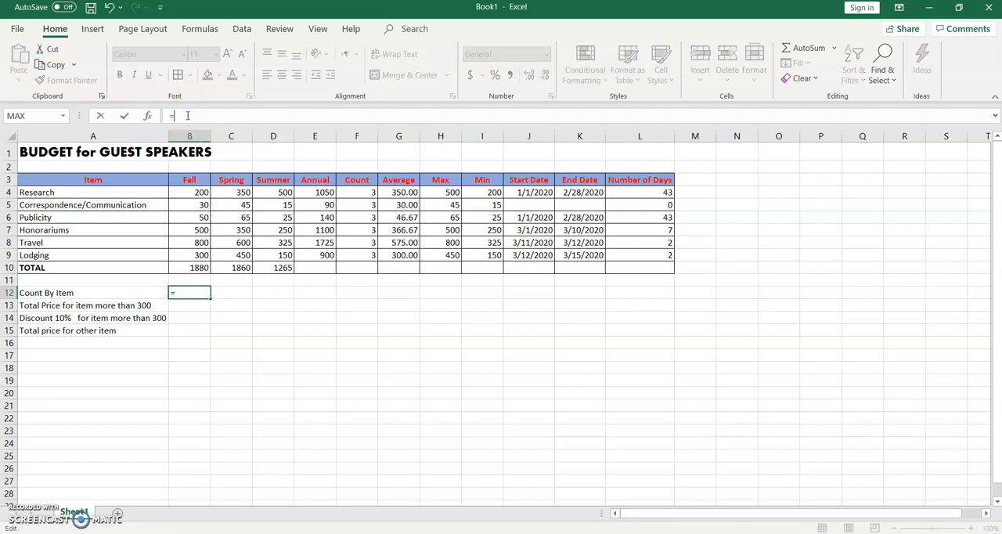
left_click(64, 116)
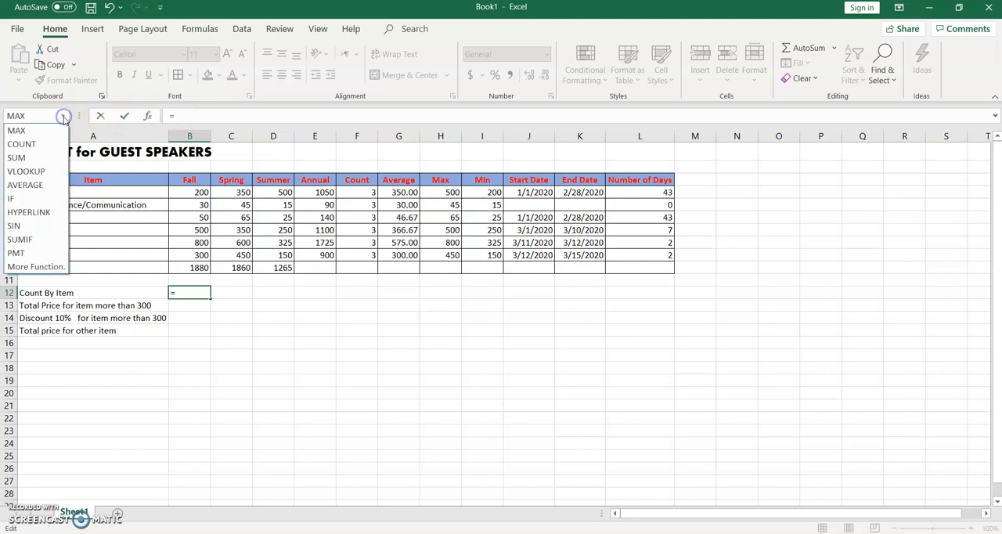
left_click(181, 116)
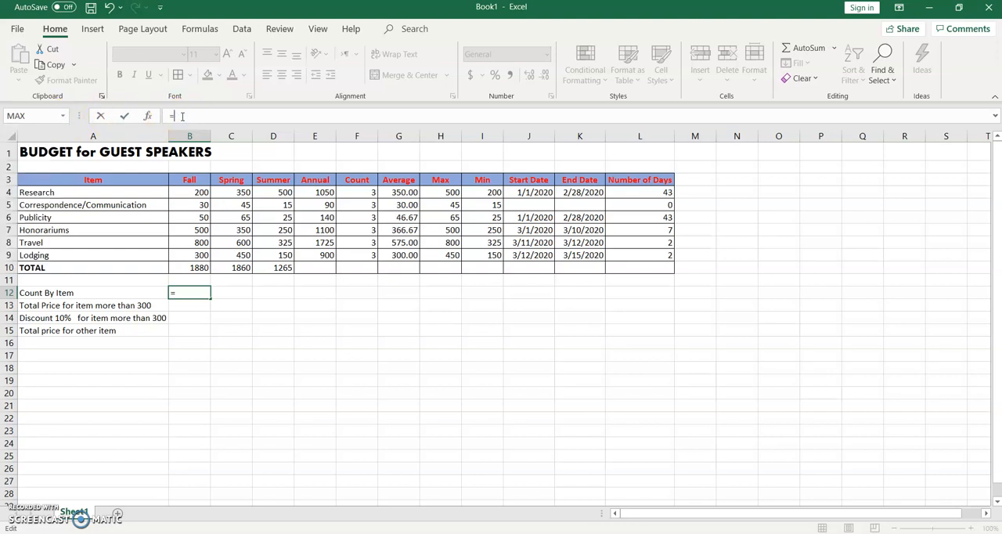
type("COUN")
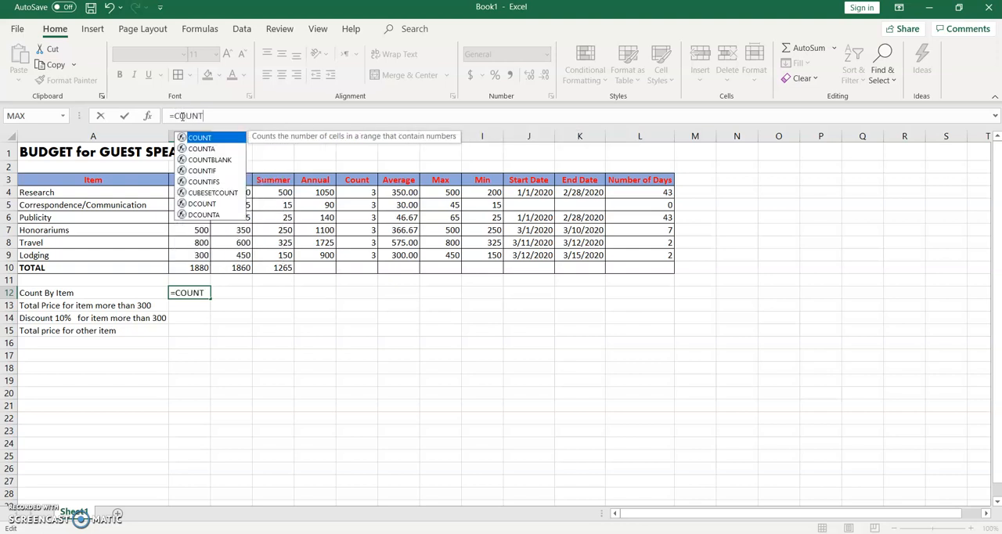
type("T")
left_click(212, 151)
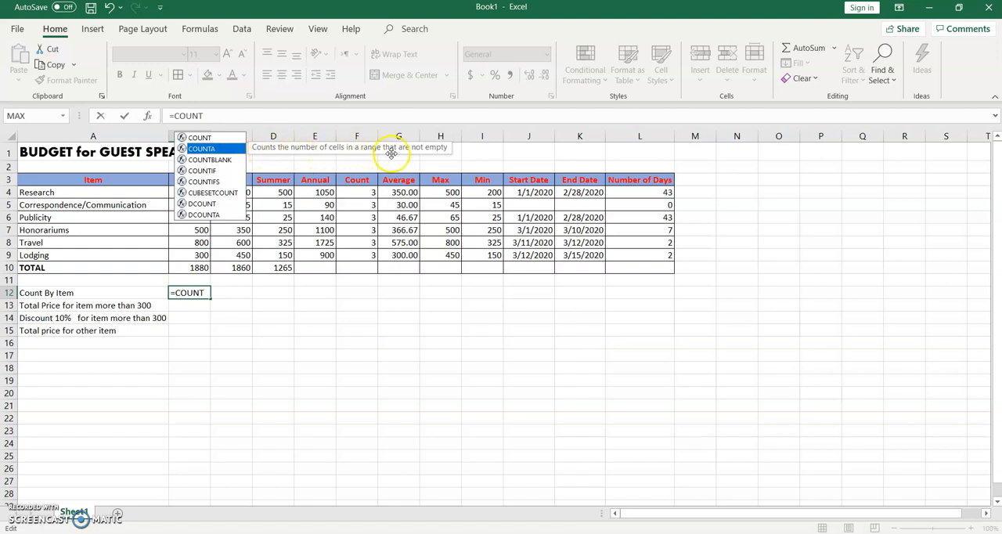
double_click(210, 149)
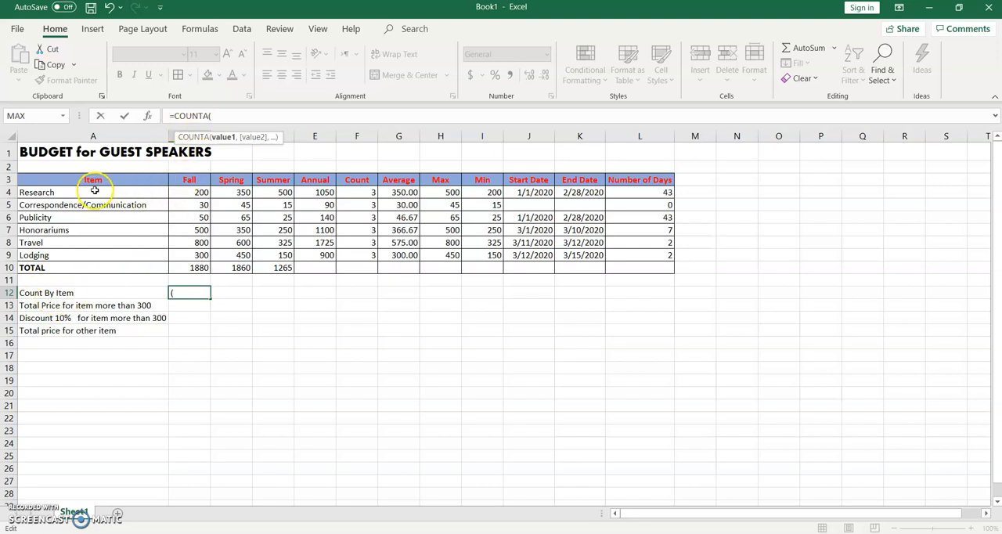
left_click_drag(94, 190, 84, 255)
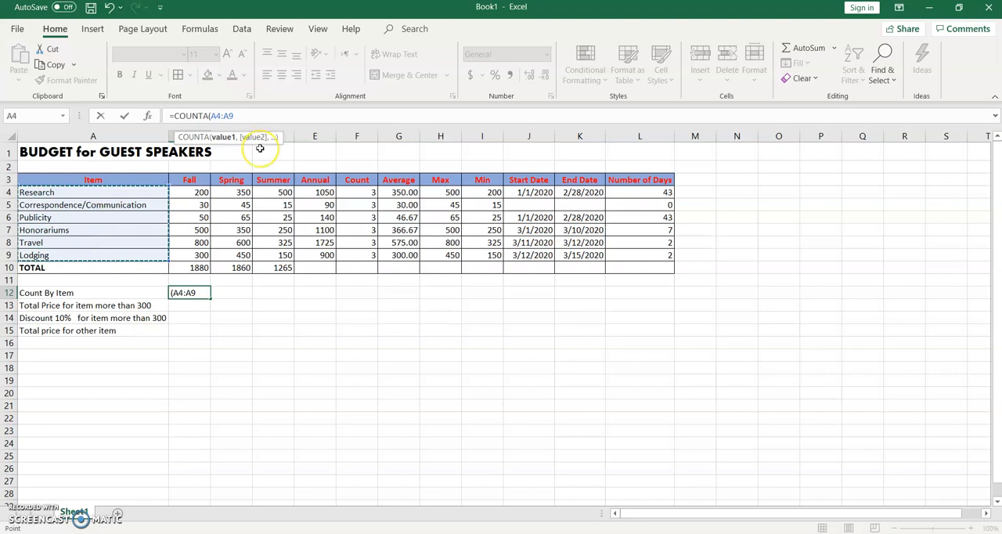
type(")")
key("Return")
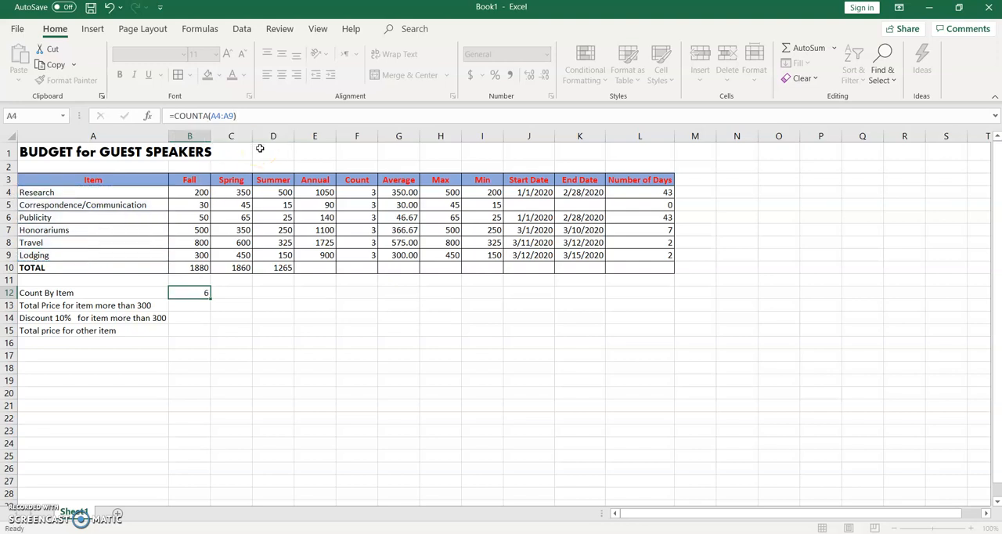
Step: Compare the Count By Item formula in B12 with the Research count formula in F4, including the range B12 refers to
left_click(202, 292)
left_click(368, 194)
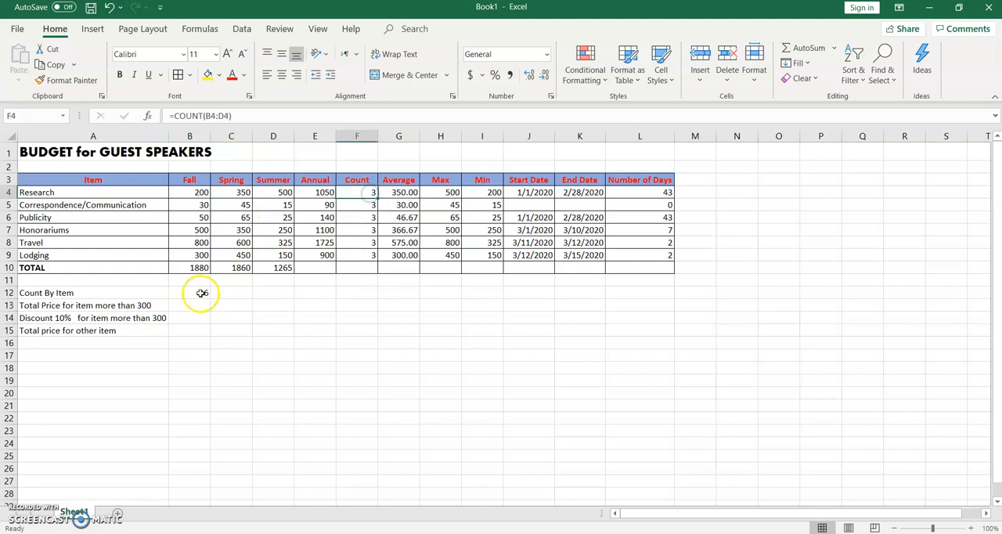
left_click(197, 293)
left_click(372, 193)
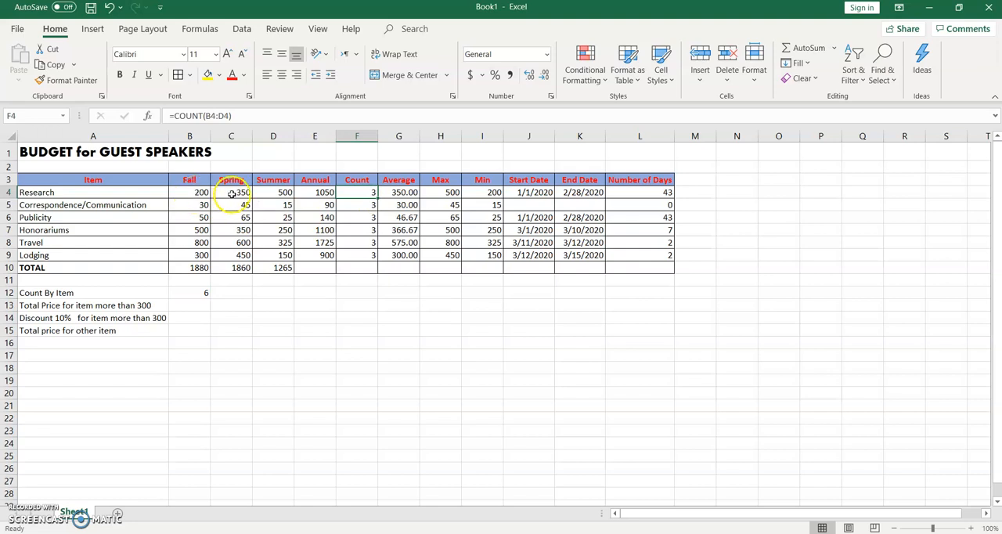
left_click(201, 293)
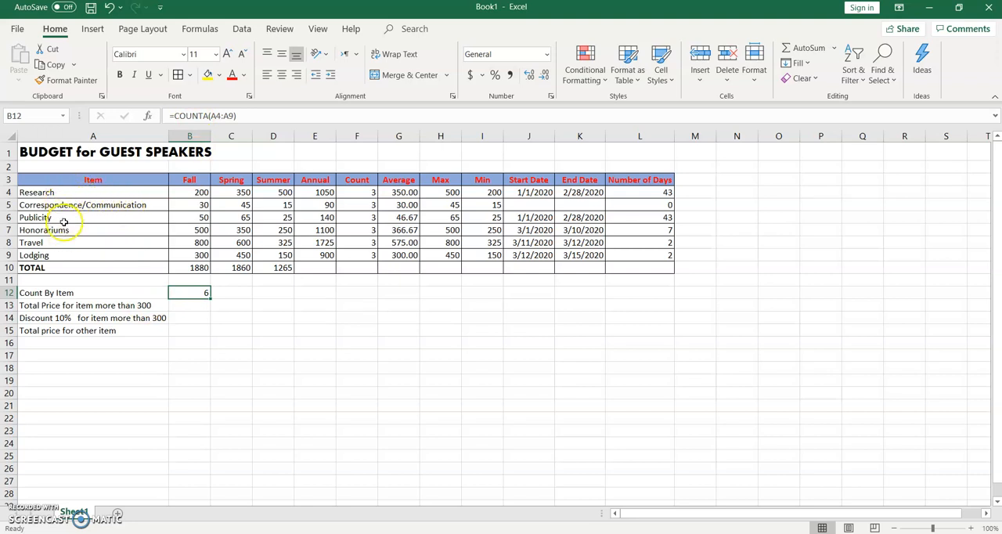
left_click(243, 115)
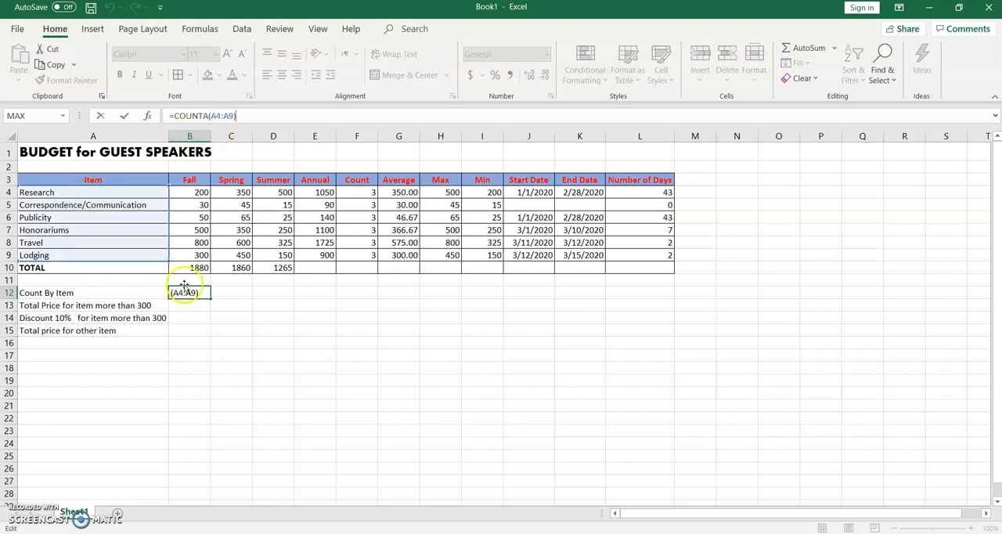
left_click(191, 309)
Step: Fill the Count By Item formula from B12 across to D12 and apply borders to all cells in A12:D15
left_click(201, 291)
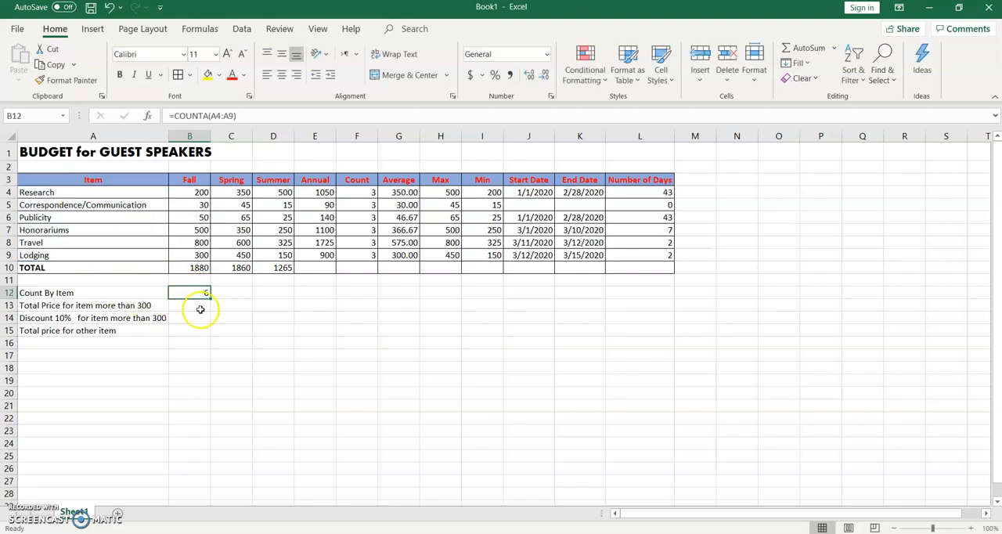
left_click_drag(209, 299, 281, 300)
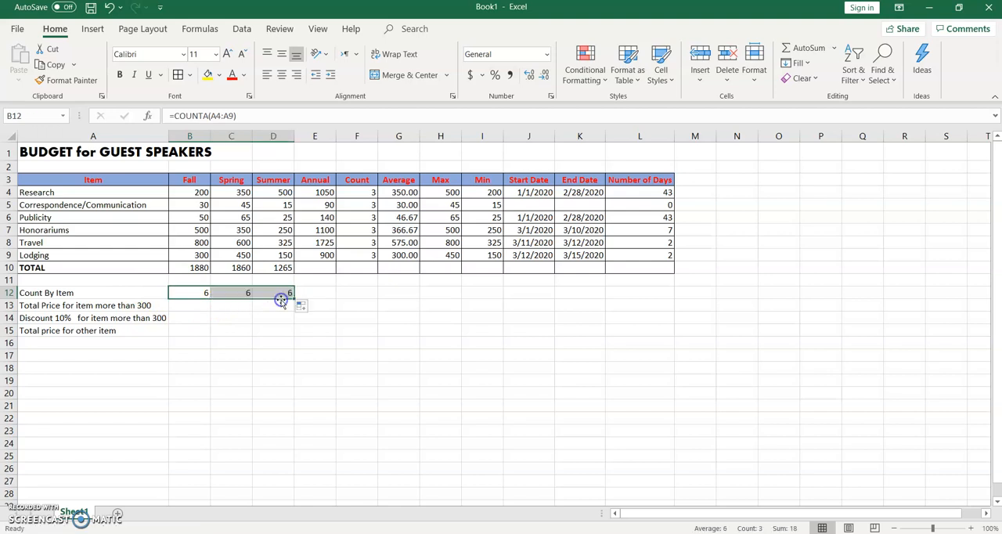
left_click(205, 292)
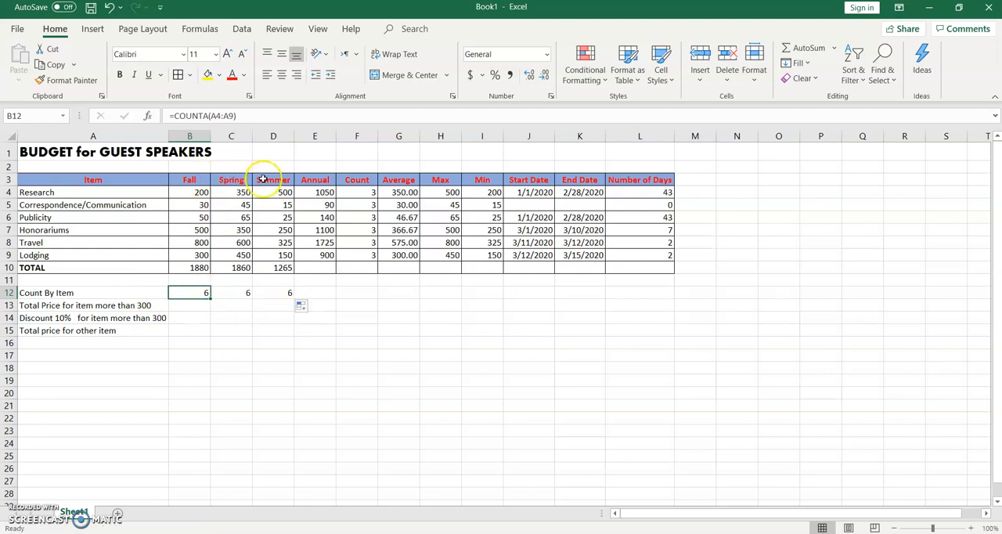
left_click_drag(31, 291, 270, 329)
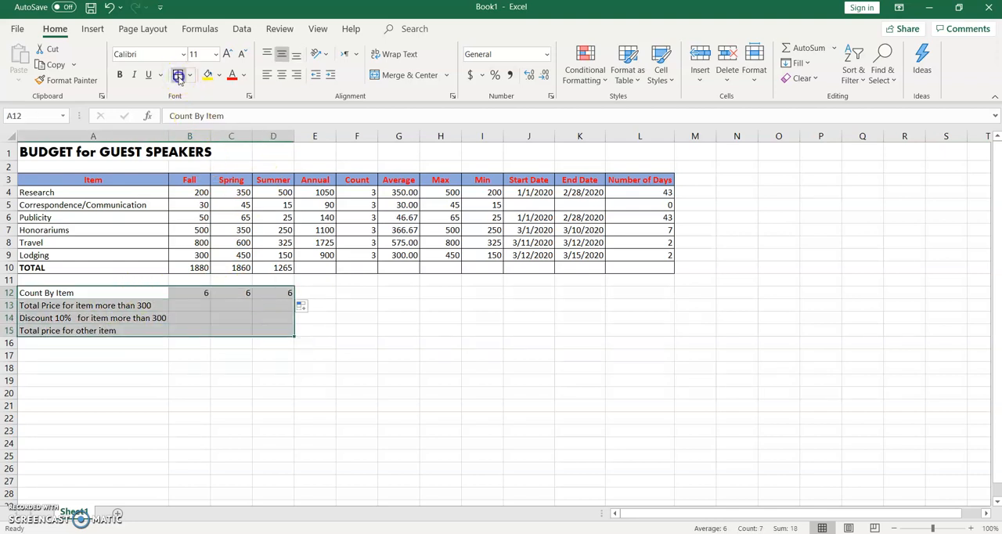
left_click(179, 75)
Step: Insert a SUMIF function in B13 for the total price of items more than 300, with B4:B9 as its range
left_click(203, 309)
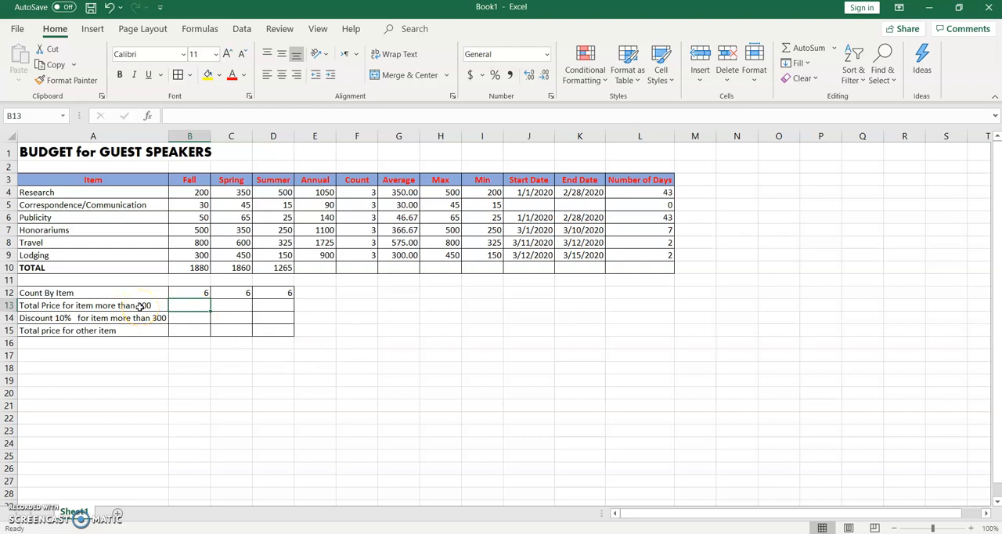
left_click(185, 116)
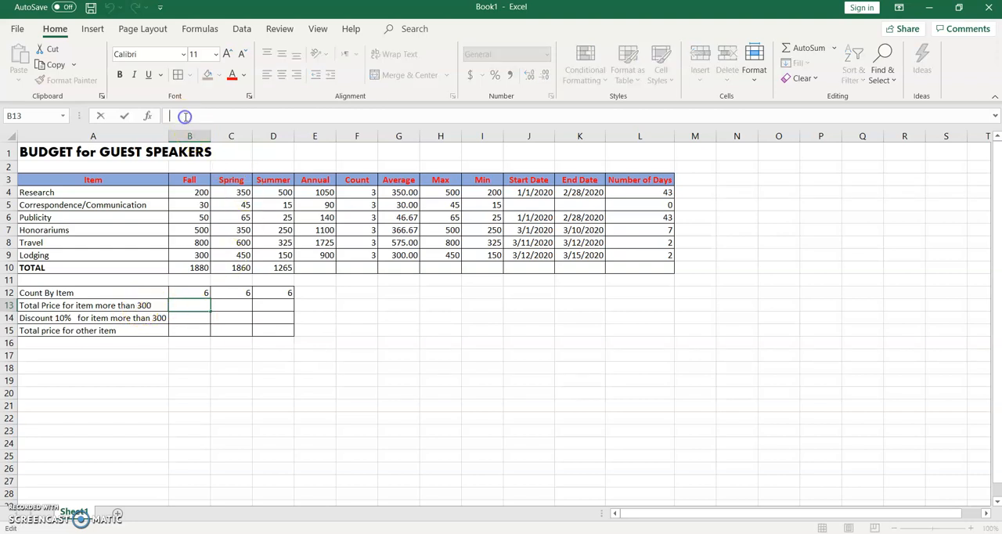
type("=")
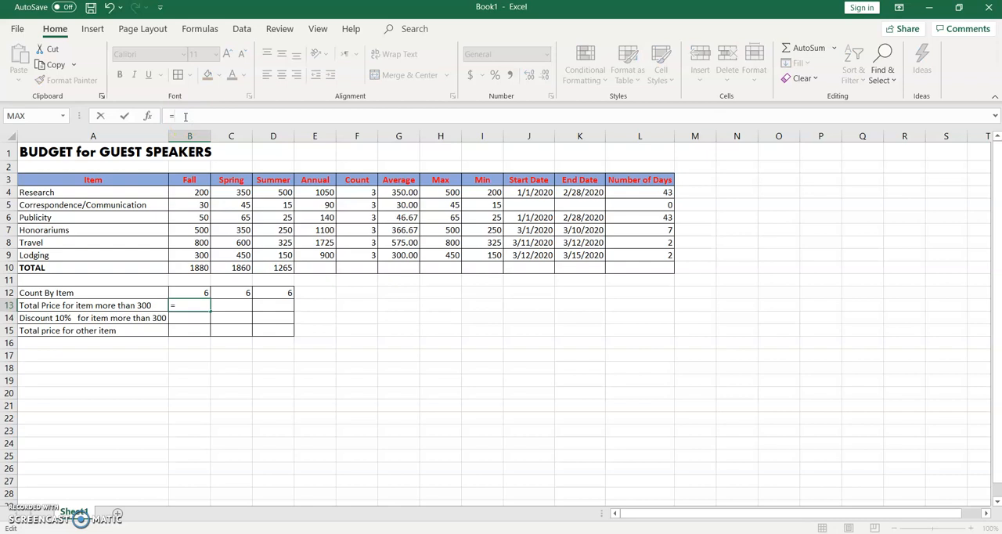
left_click(64, 116)
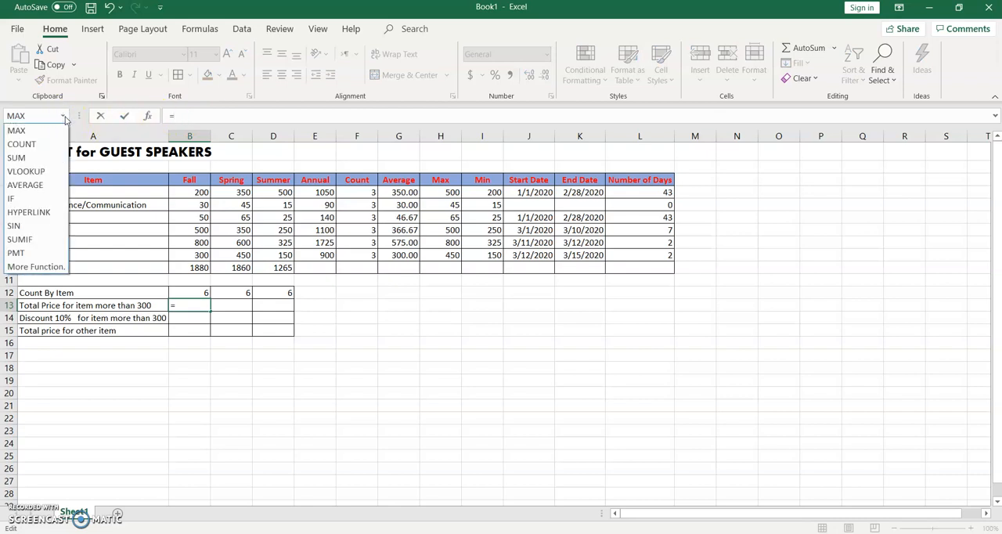
left_click(20, 239)
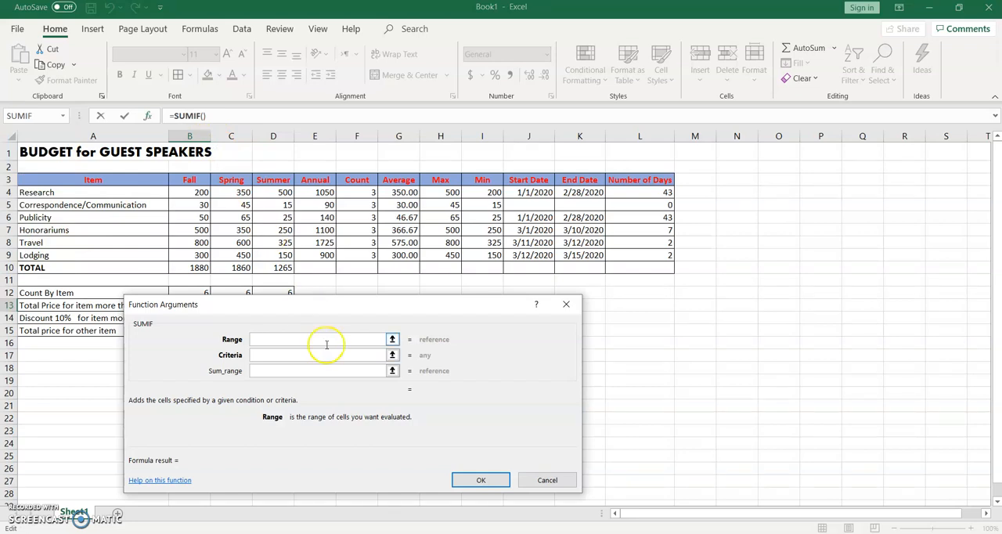
left_click(393, 339)
left_click_drag(277, 304, 327, 358)
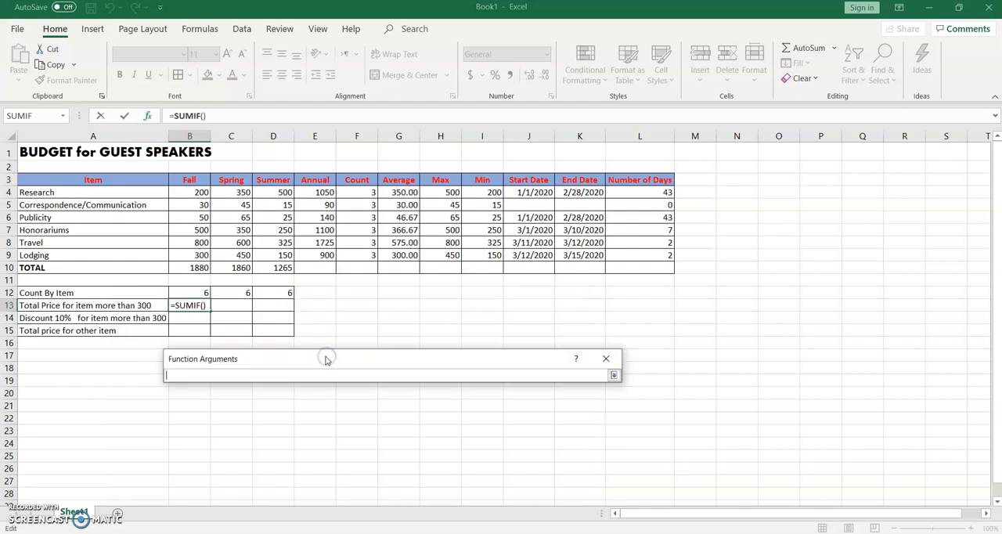
left_click(198, 192)
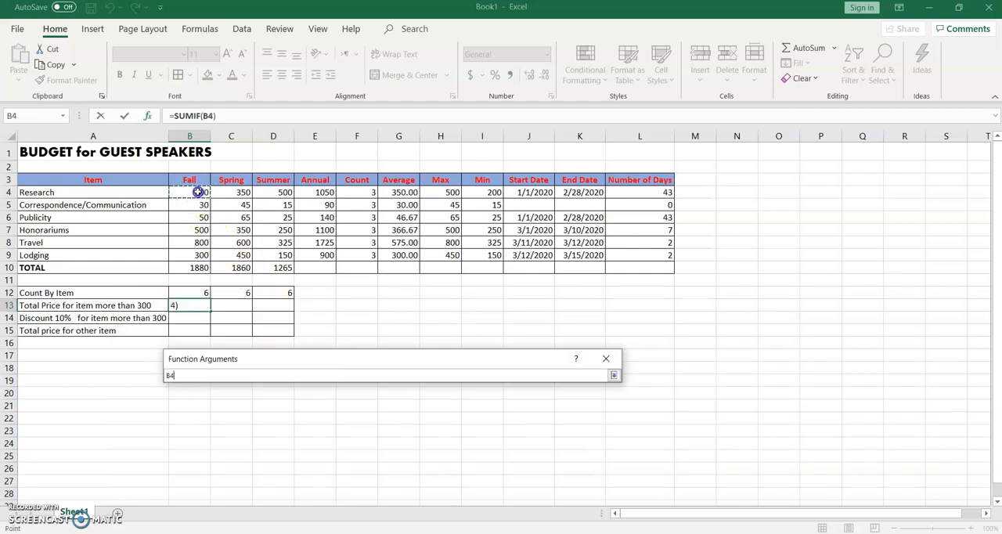
left_click_drag(198, 192, 193, 254)
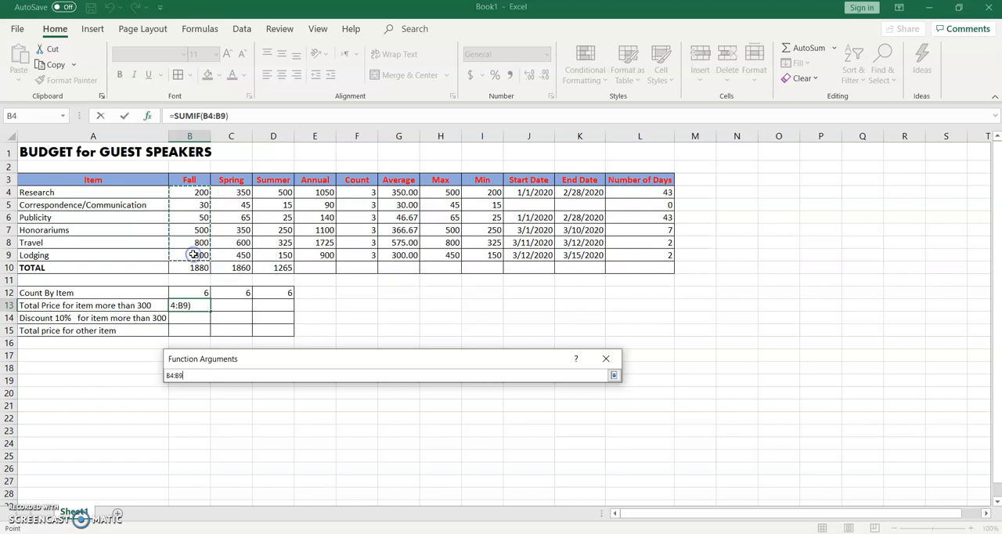
left_click(612, 374)
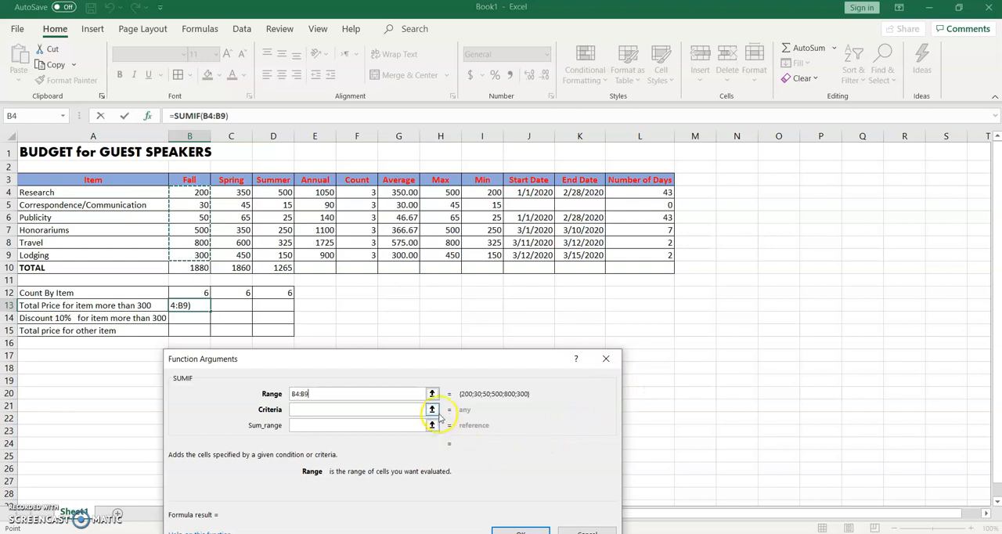
Step: Complete the SUMIF with the criteria >300 and the sum range B4:B9, and commit the formula
left_click(432, 409)
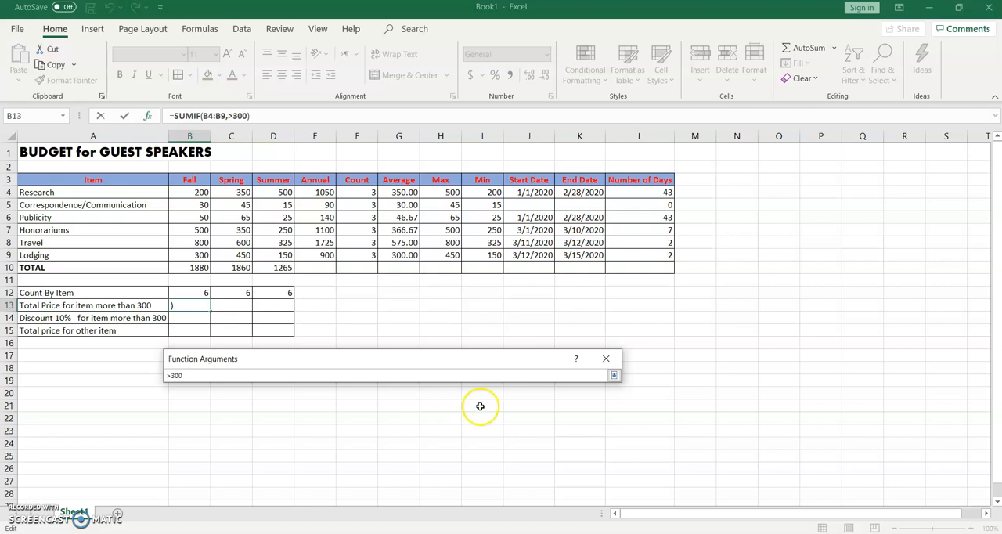
left_click(612, 375)
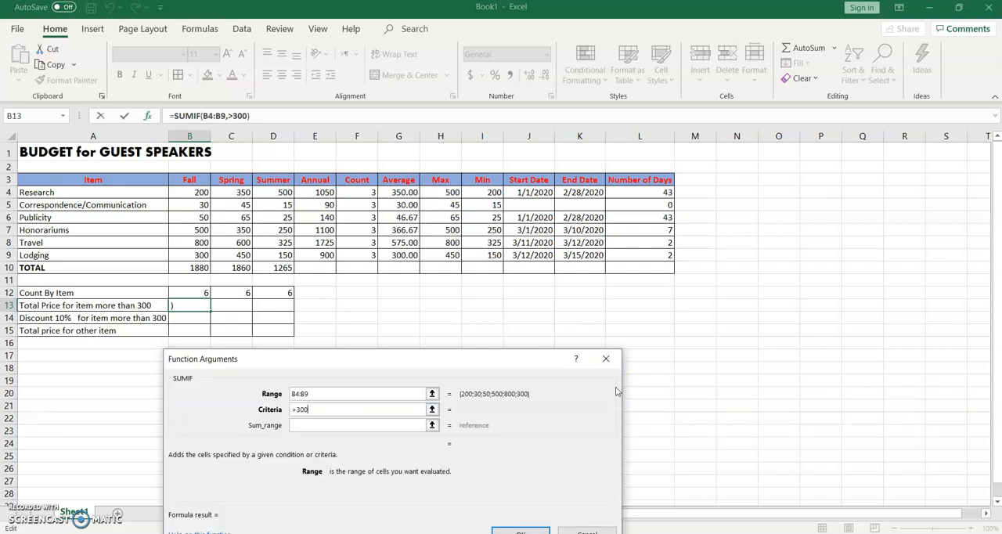
left_click(431, 425)
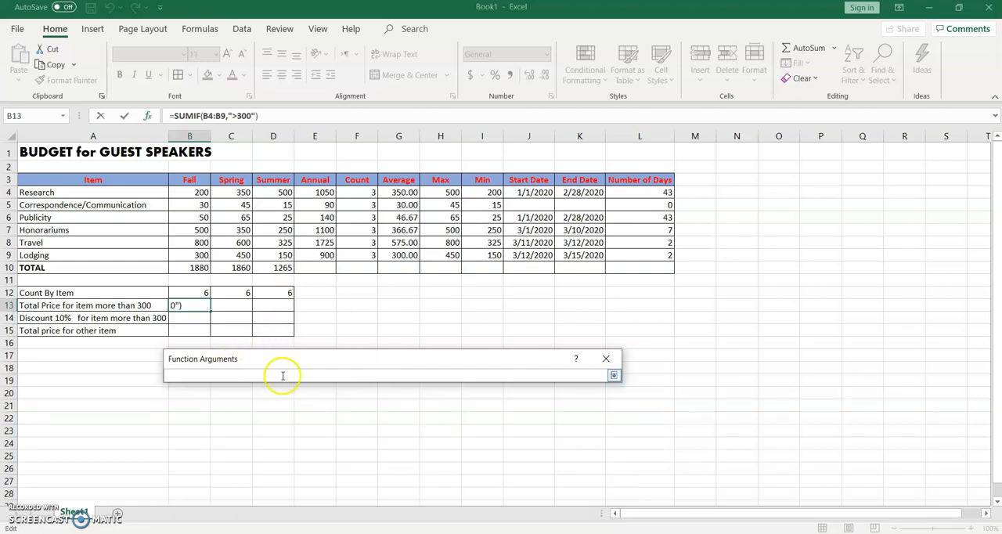
left_click_drag(202, 193, 199, 255)
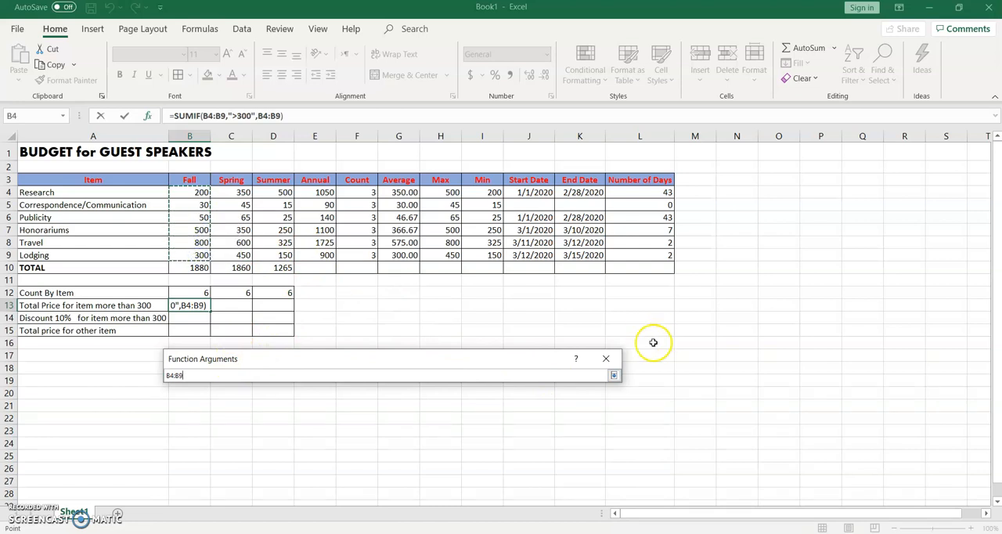
left_click(615, 376)
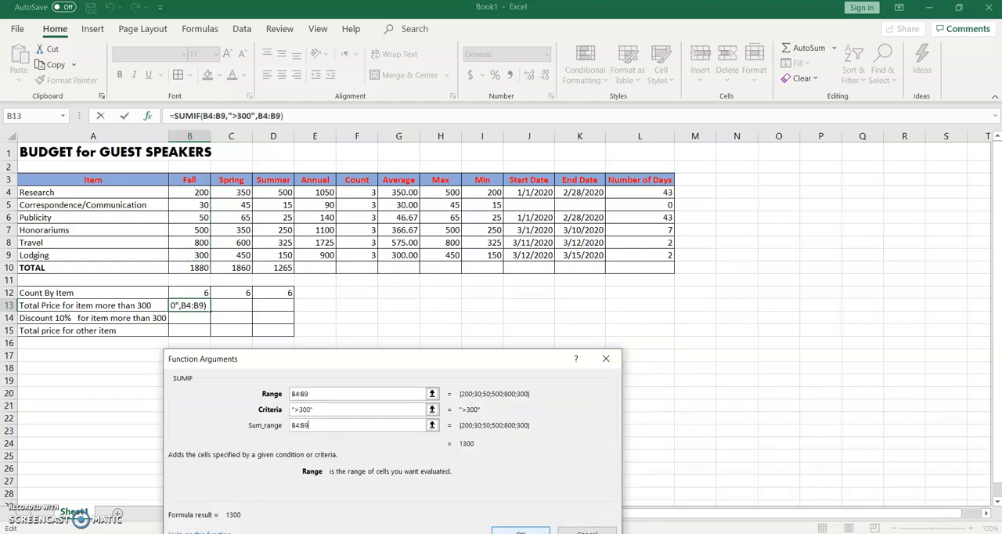
key("Return")
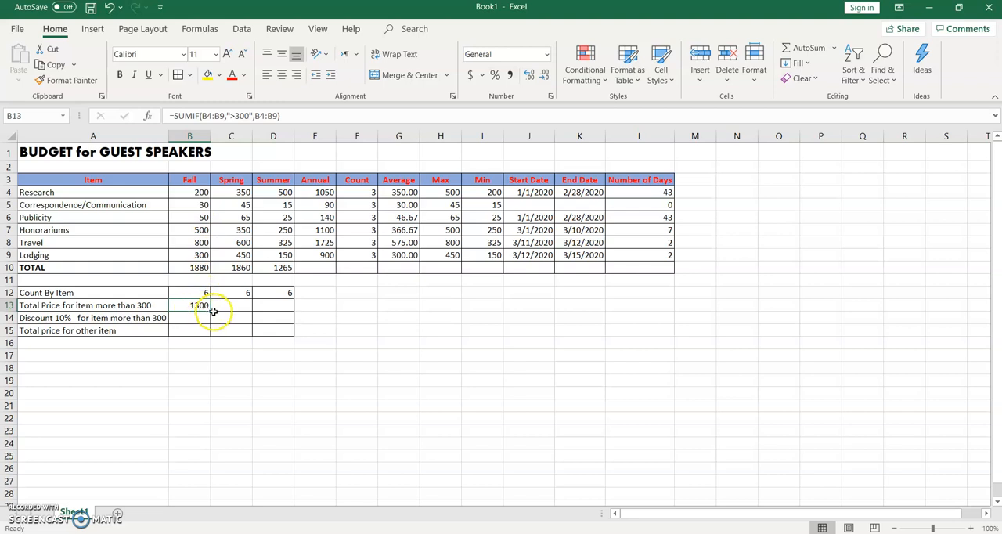
Step: Fill the SUMIF formula from B13 across to D13 and check the copied Spring and Summer formulas
left_click_drag(210, 311, 285, 311)
left_click(239, 306)
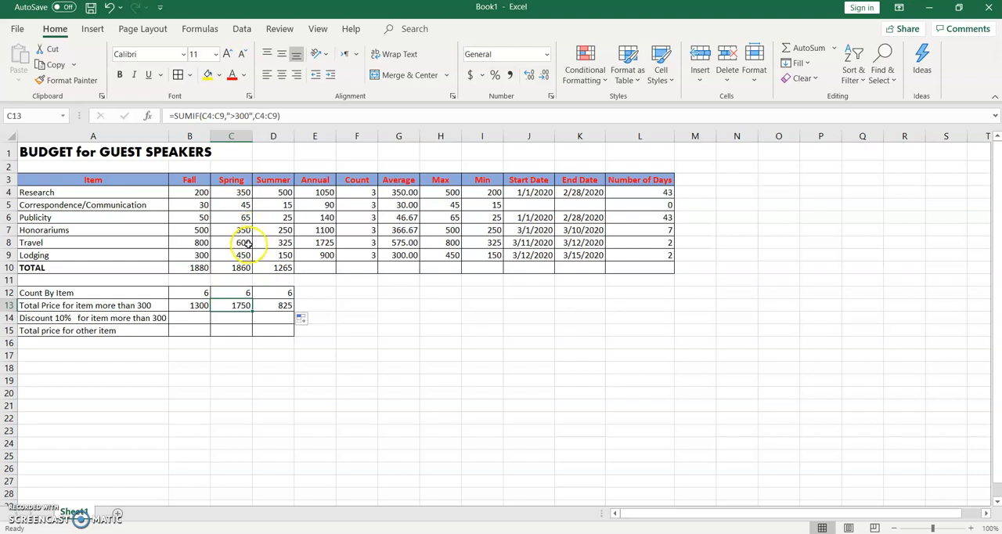
left_click(266, 304)
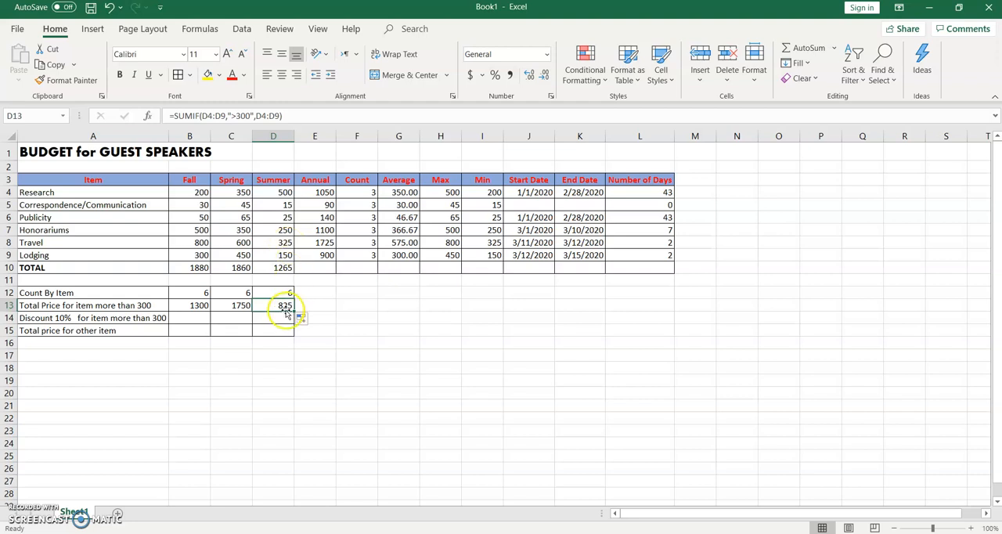
Step: Calculate the 10% discount in B14 with the formula =B13*0.1 and fill it across to D14
left_click(198, 318)
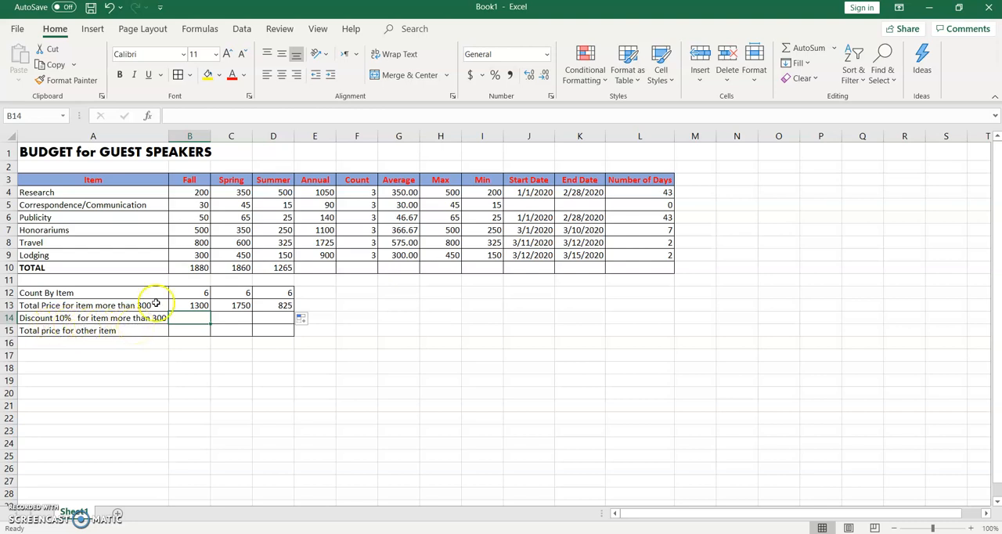
left_click(176, 115)
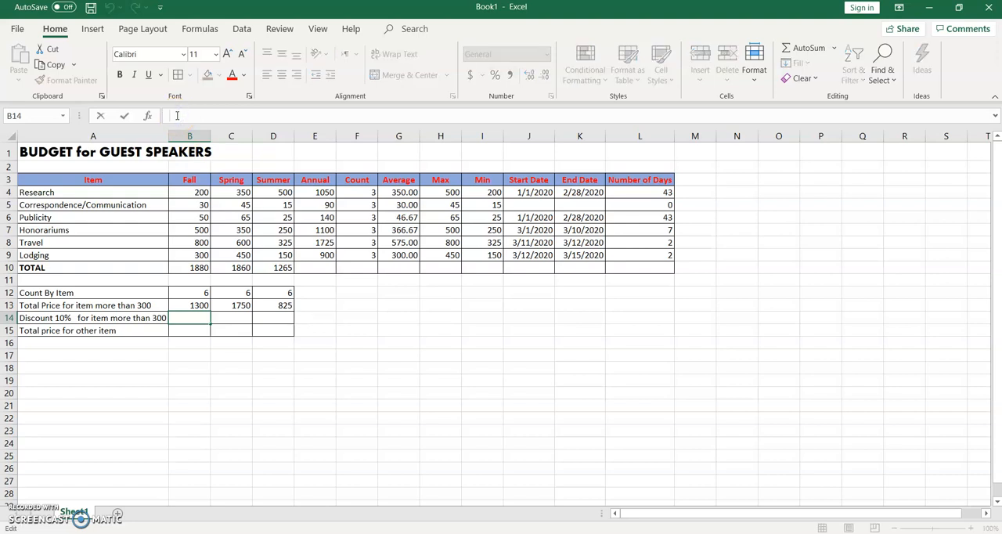
type("=")
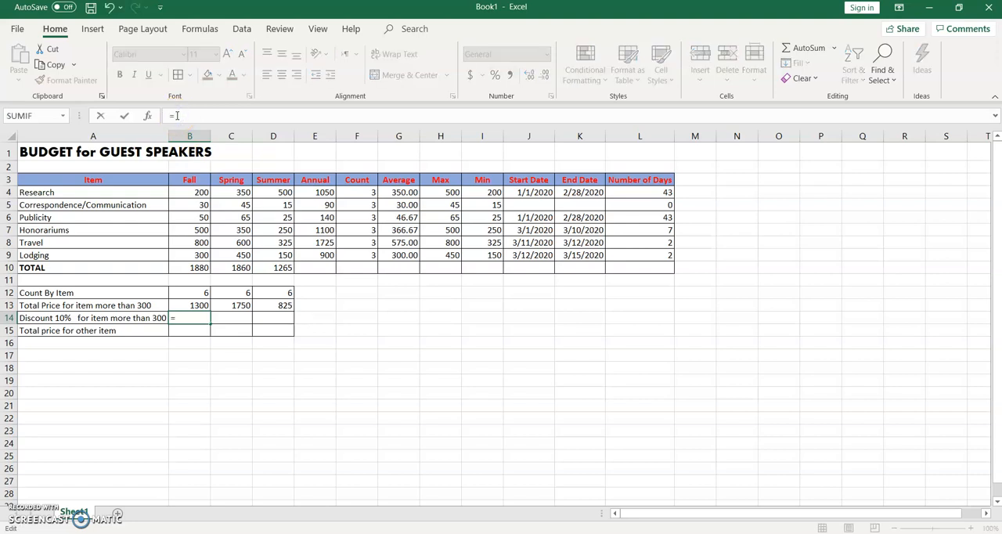
left_click(198, 305)
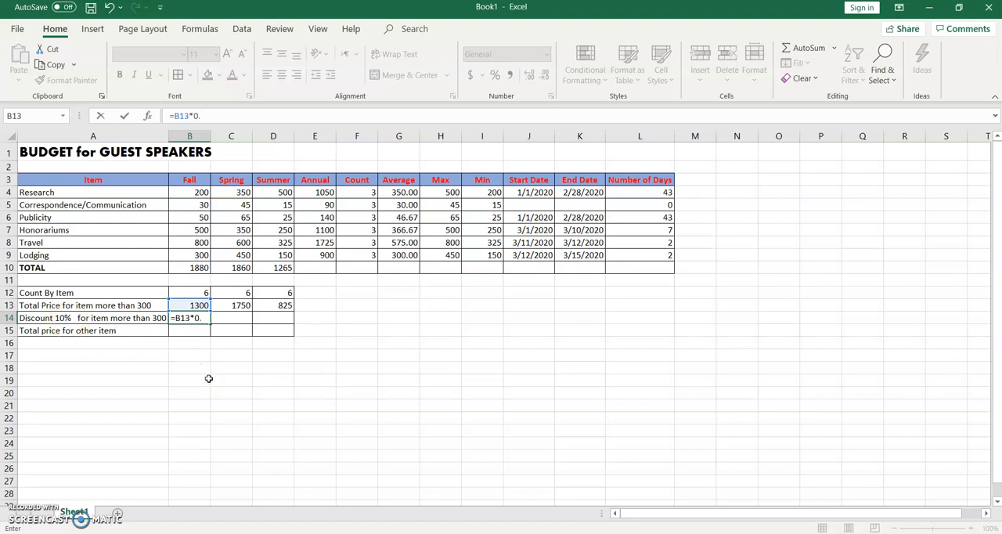
key("Return")
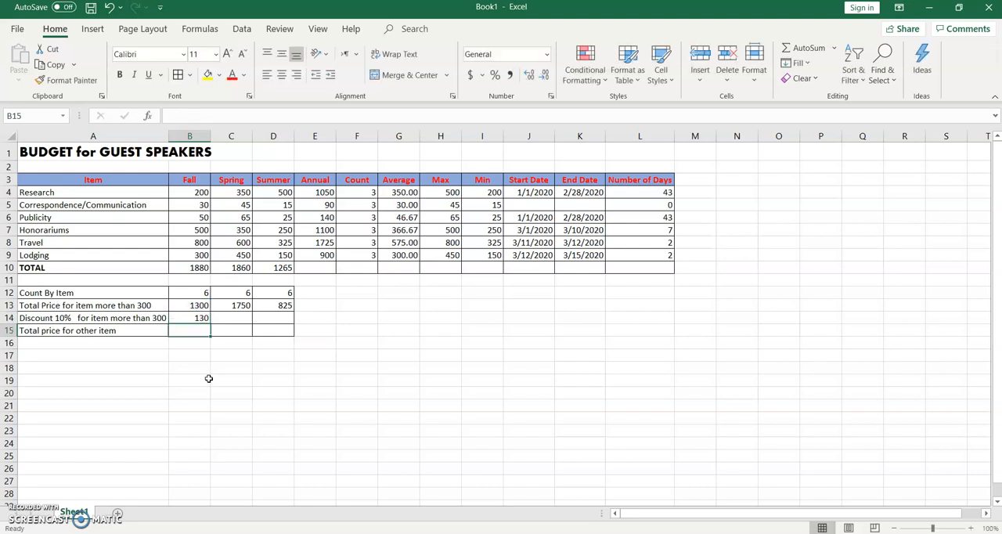
left_click(200, 318)
left_click_drag(211, 323, 279, 327)
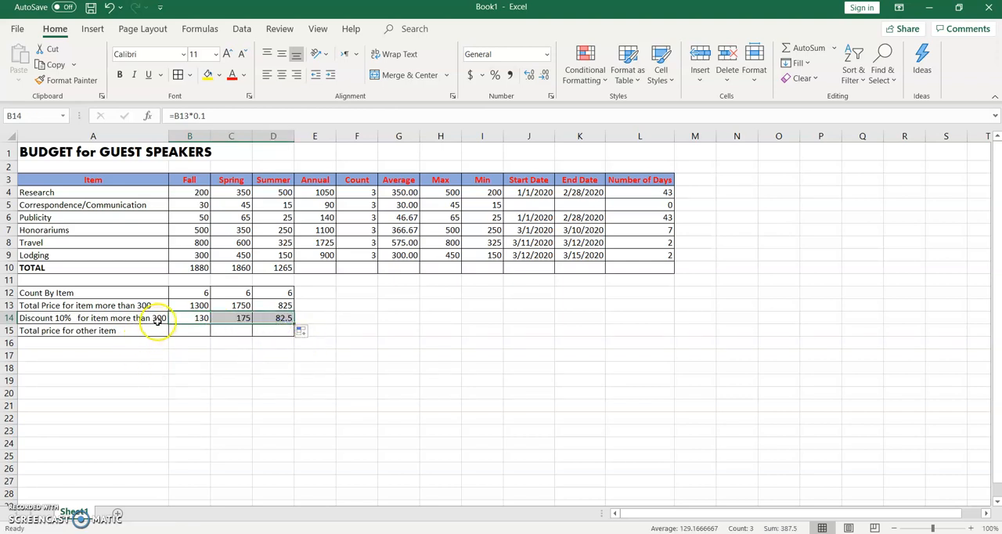
Step: Calculate the total price for other items in B15 with =B10-B13 and fill it across to D15
left_click(202, 332)
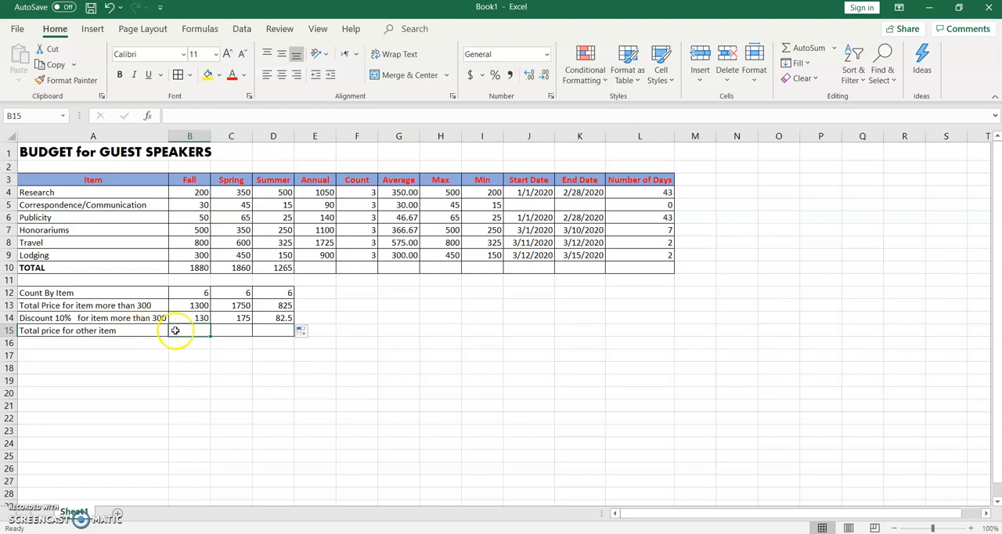
left_click(189, 115)
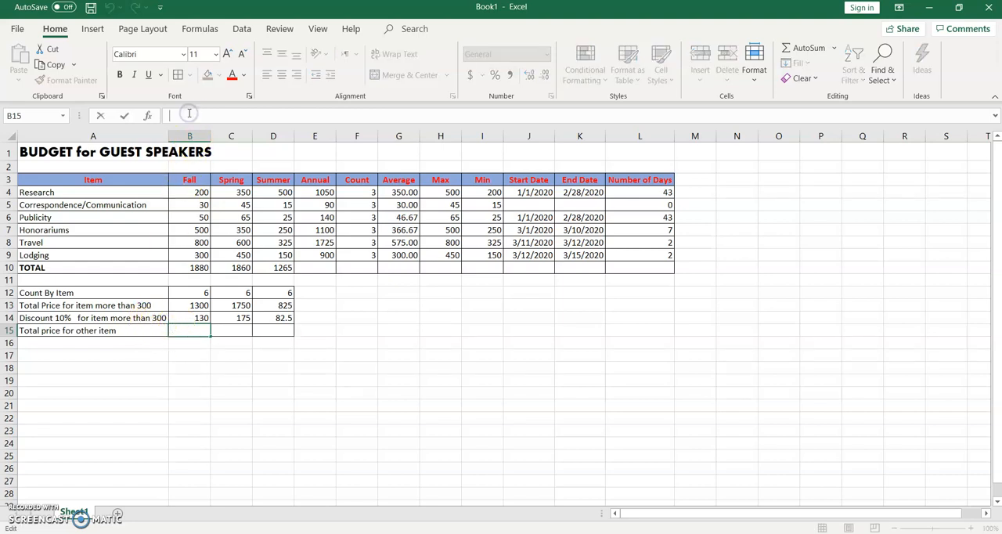
type("=")
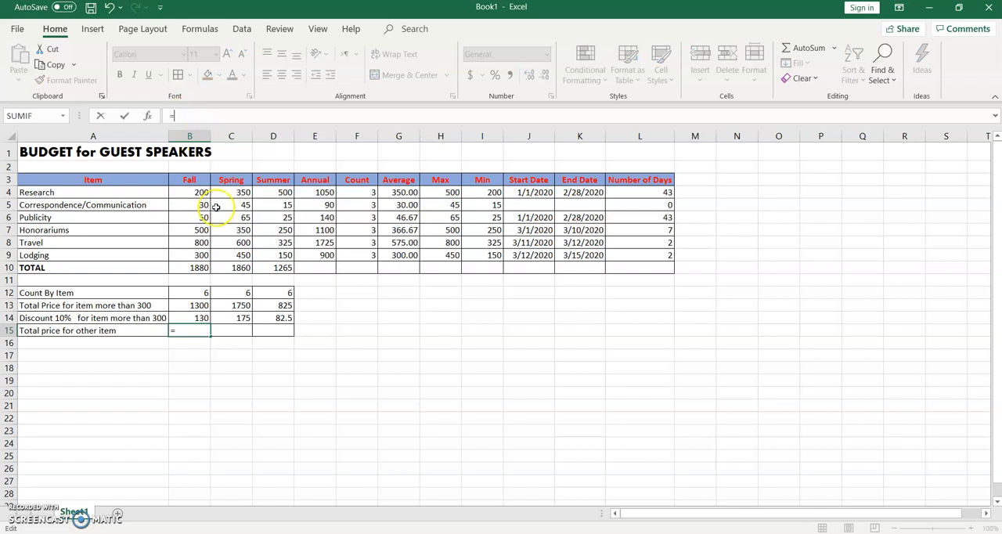
left_click(202, 267)
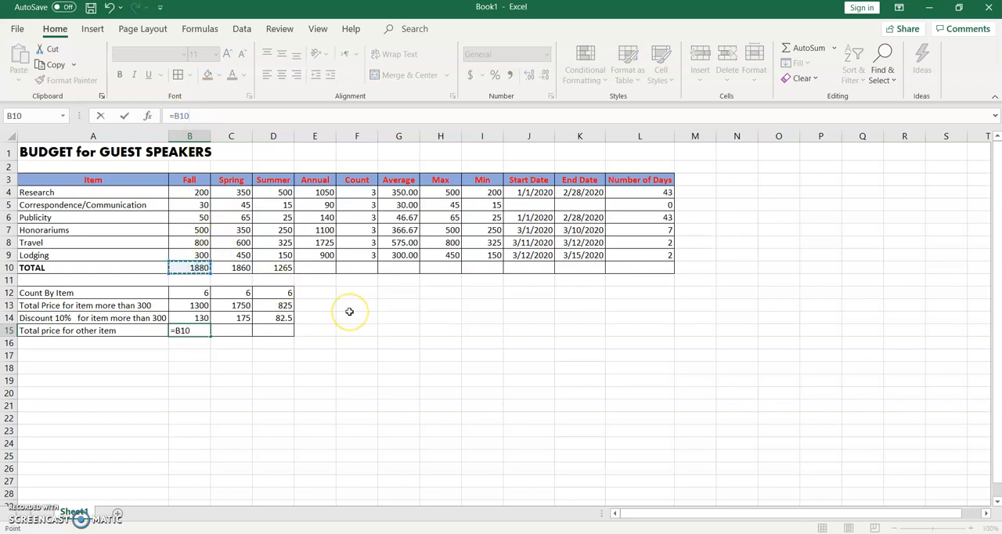
type("-")
left_click(199, 305)
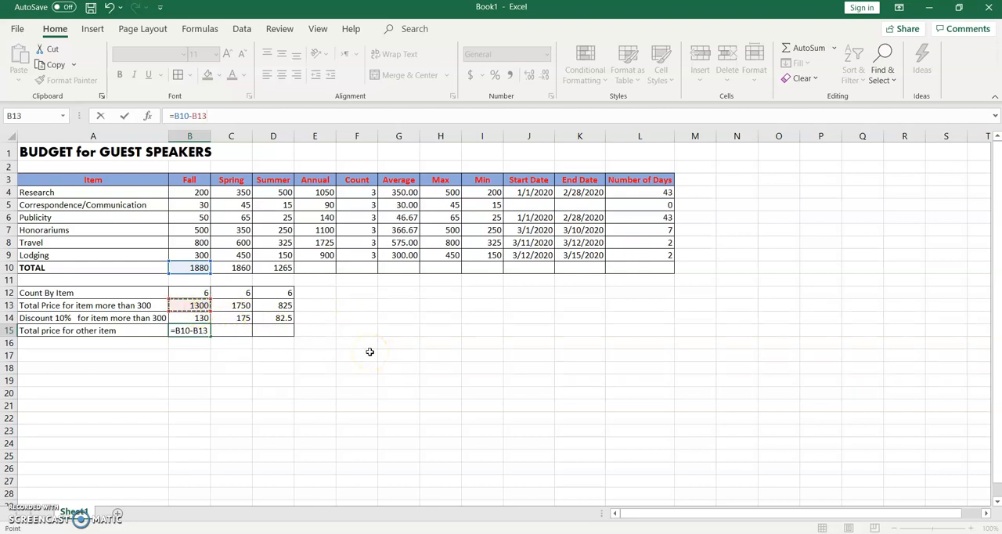
key("Return")
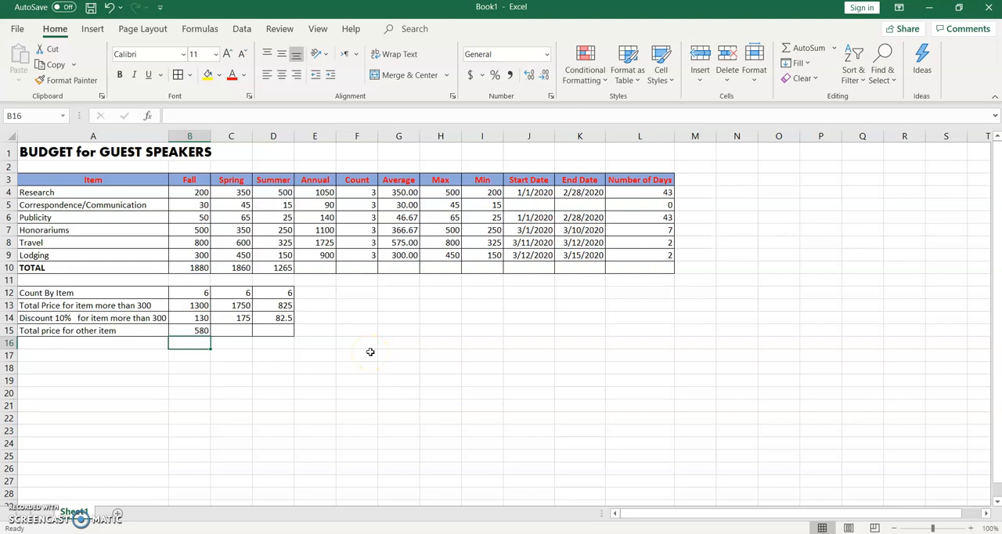
left_click(199, 330)
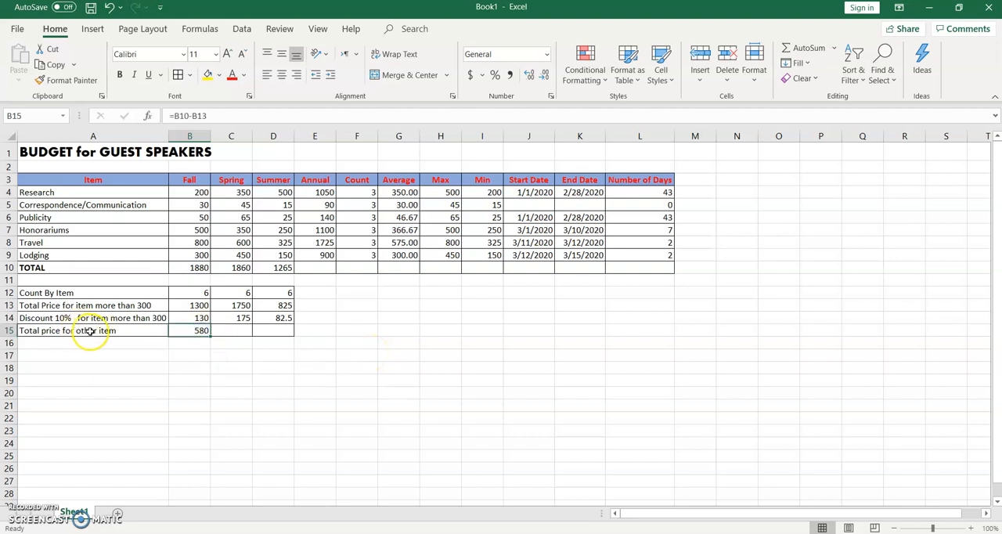
left_click_drag(231, 339, 283, 342)
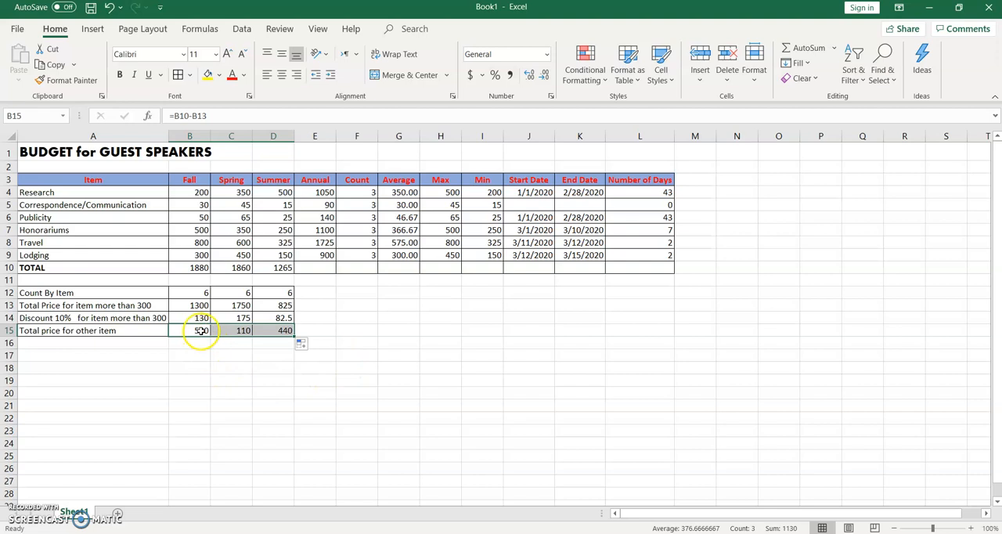
Step: Enter the check formula =B13+B15 in B17 and fill it across to D17 to compare with the TOTAL row
left_click(197, 356)
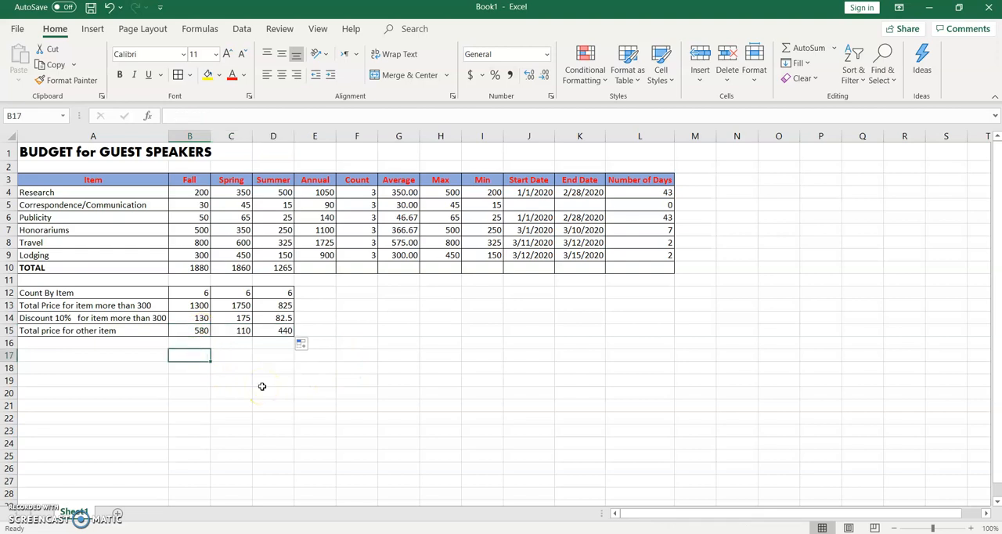
type("=")
left_click(196, 306)
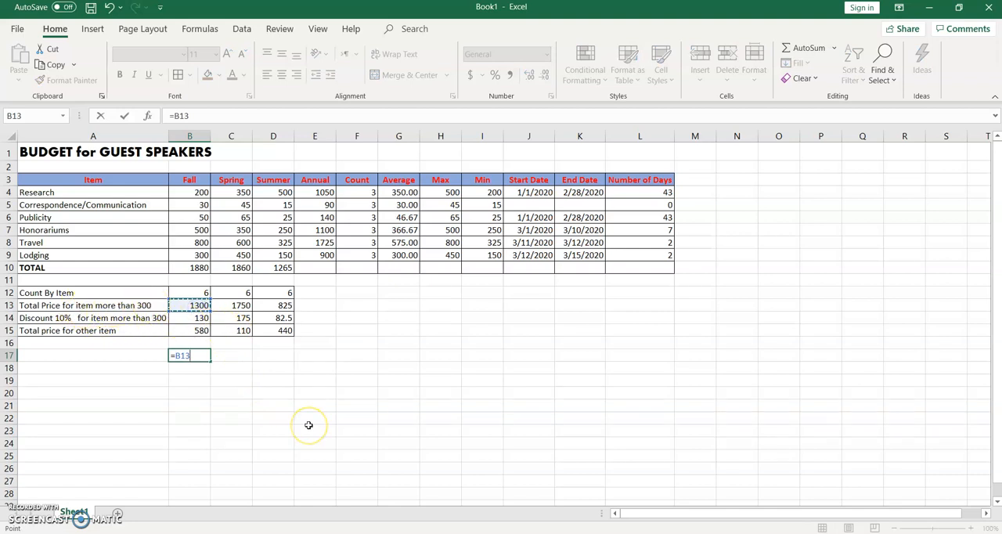
left_click(199, 331)
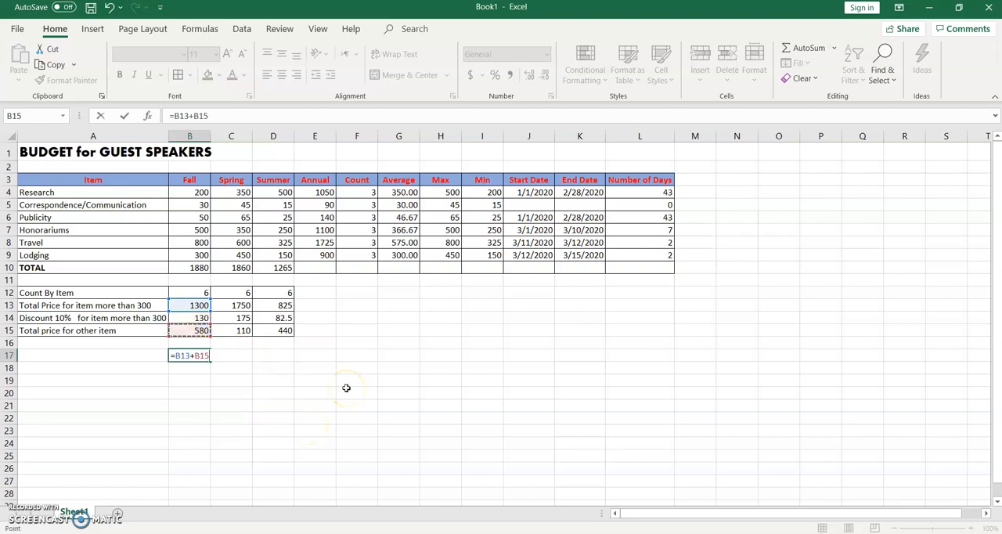
key("Return")
left_click(197, 356)
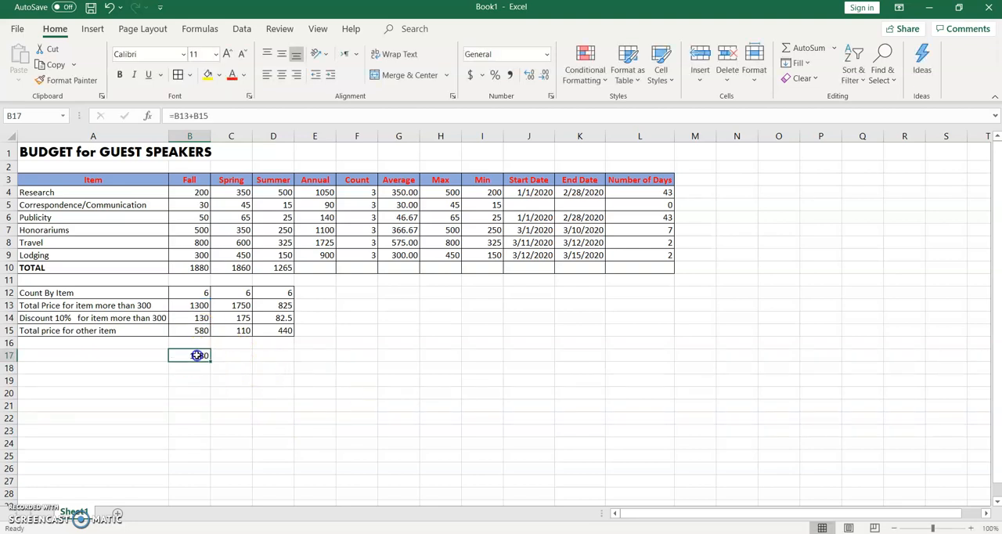
left_click(197, 268)
left_click(198, 356)
left_click_drag(209, 358, 291, 360)
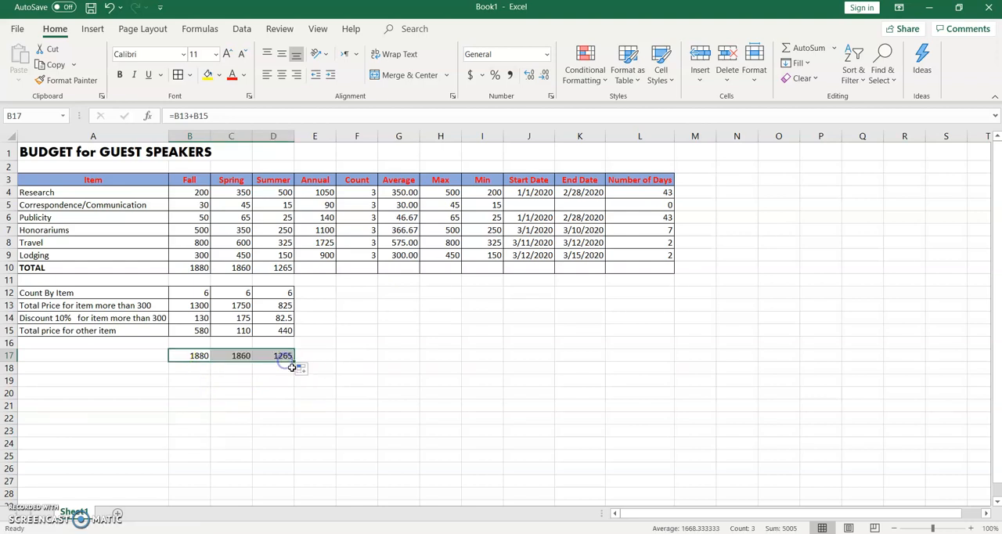
Step: Review the Fall cells behind the check sum in B17, and clear the check formulas from B17:D17
left_click(198, 354)
left_click(201, 306)
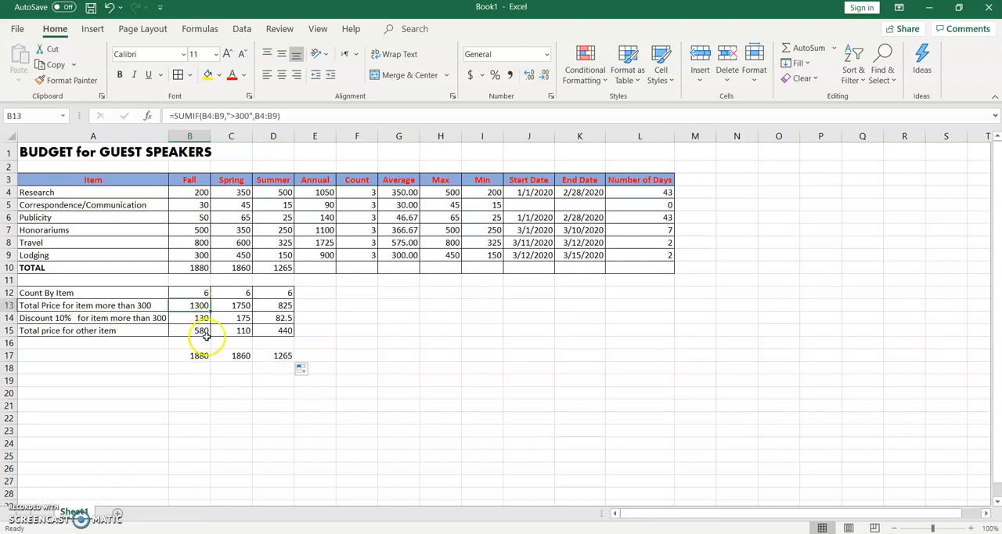
left_click(200, 332)
left_click(207, 357)
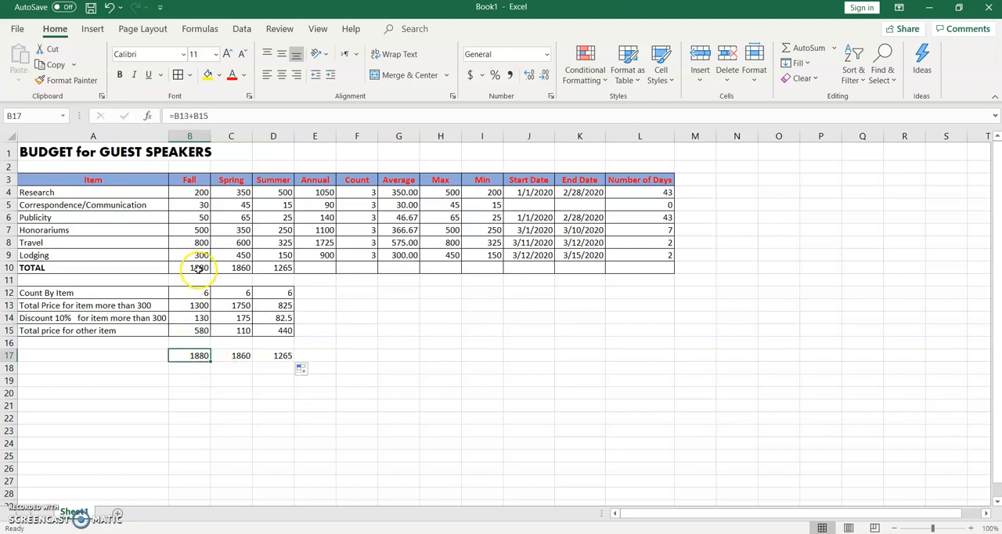
left_click(196, 307)
left_click_drag(199, 356, 260, 357)
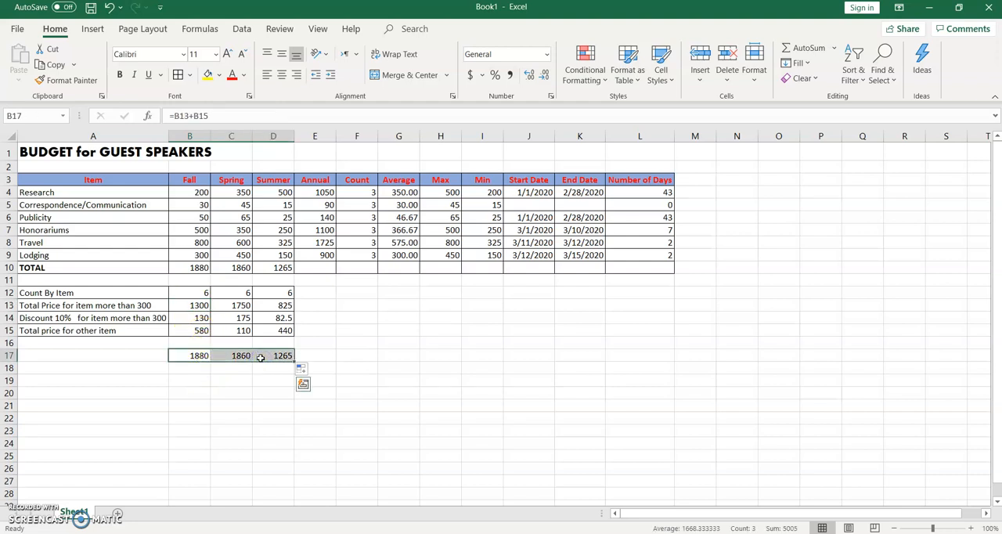
key("Delete")
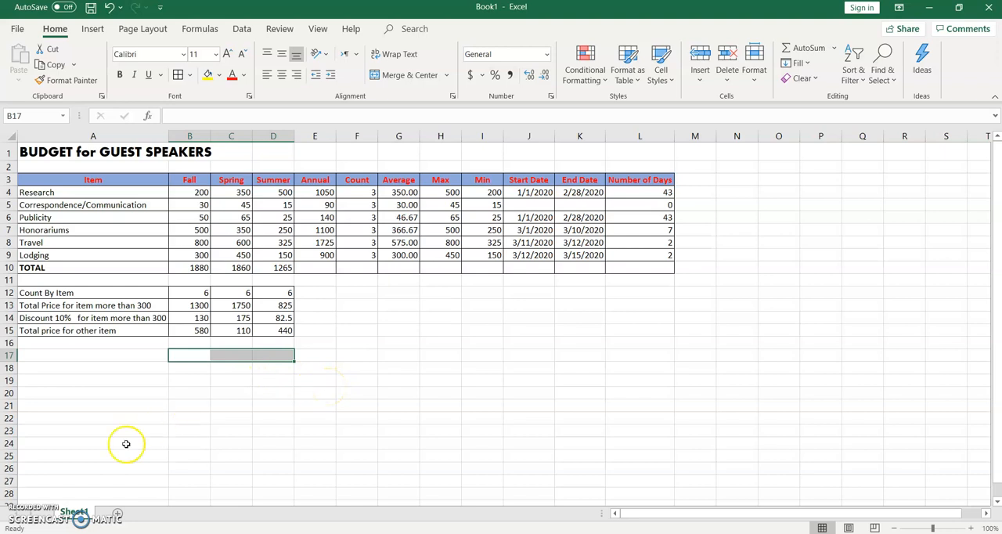
Step: Rename the worksheet Sheet1 as Excel Function
right_click(74, 513)
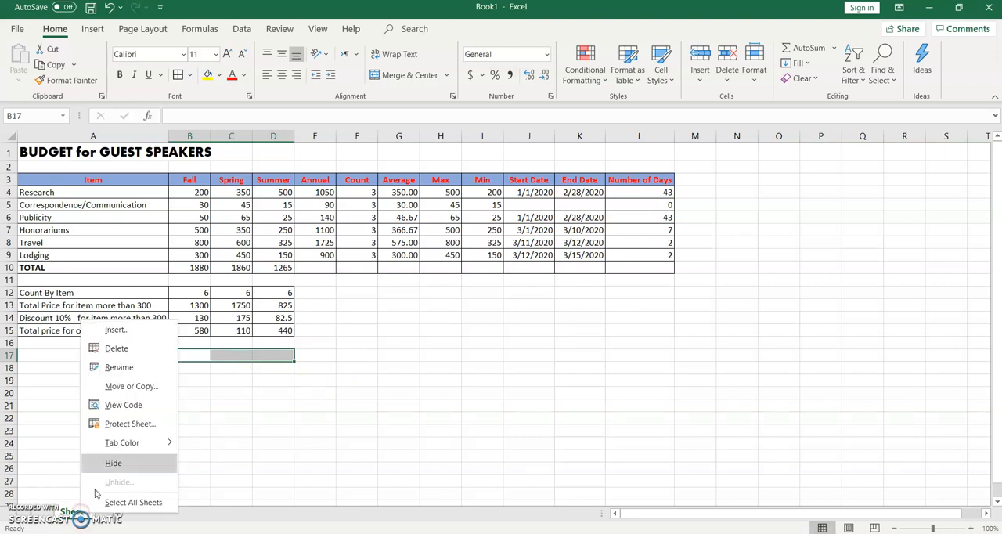
left_click(122, 367)
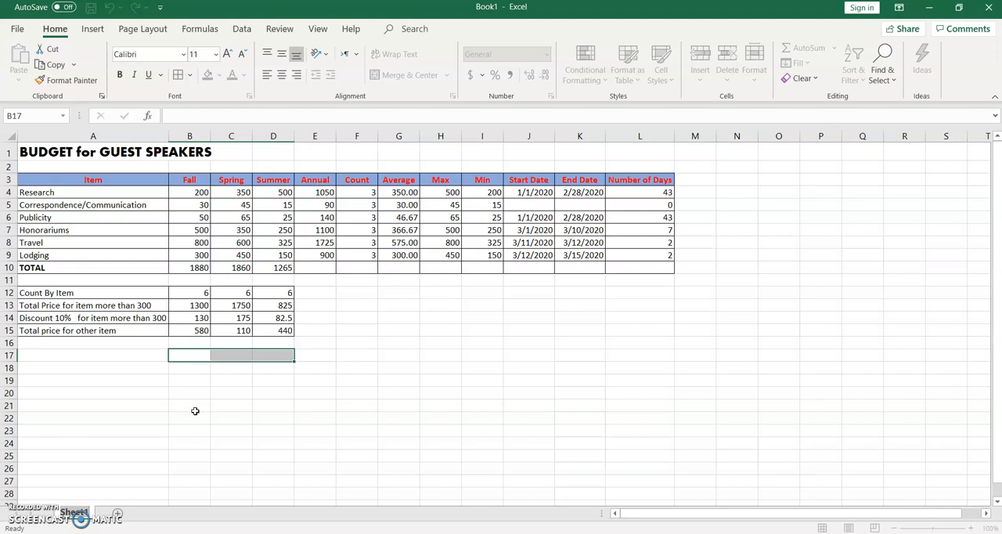
type("B")
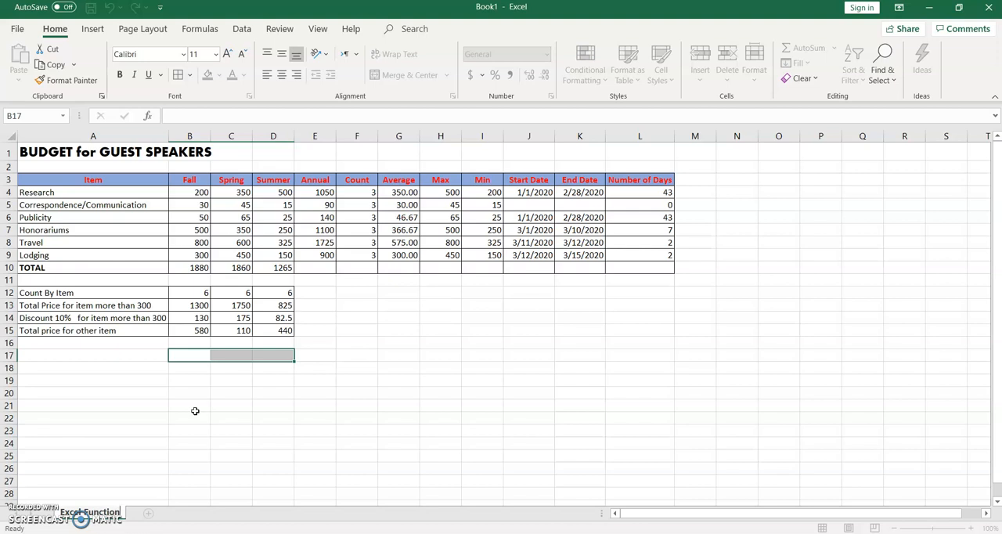
left_click(195, 411)
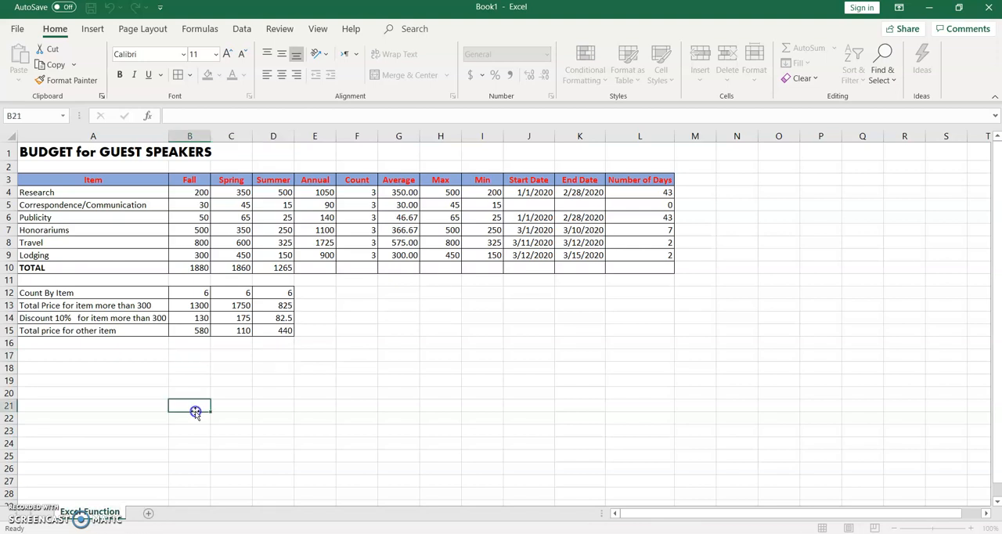
Step: Start saving the workbook under a new location and open the folder CSC408 SEM Oct2020 - Feb2021 in Documents
left_click(17, 29)
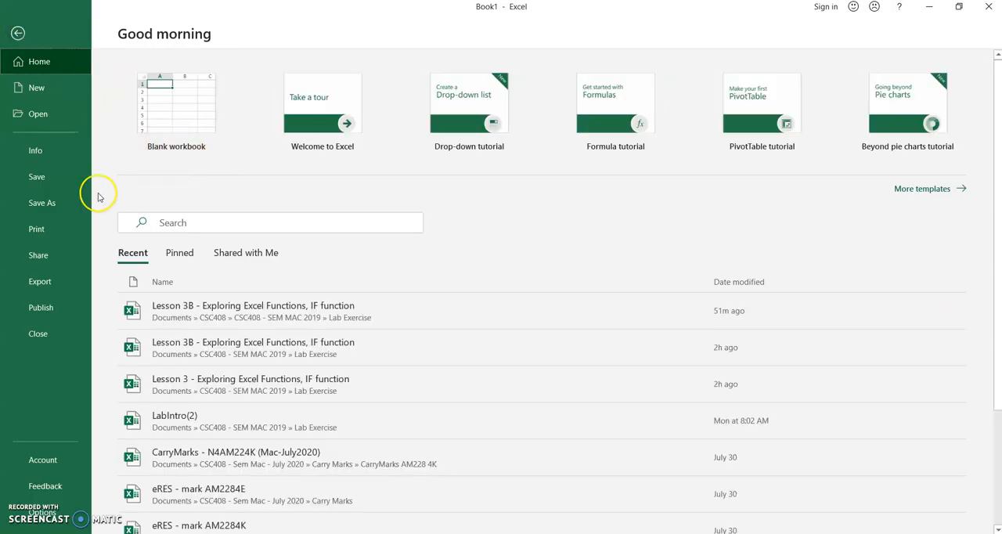
left_click(59, 207)
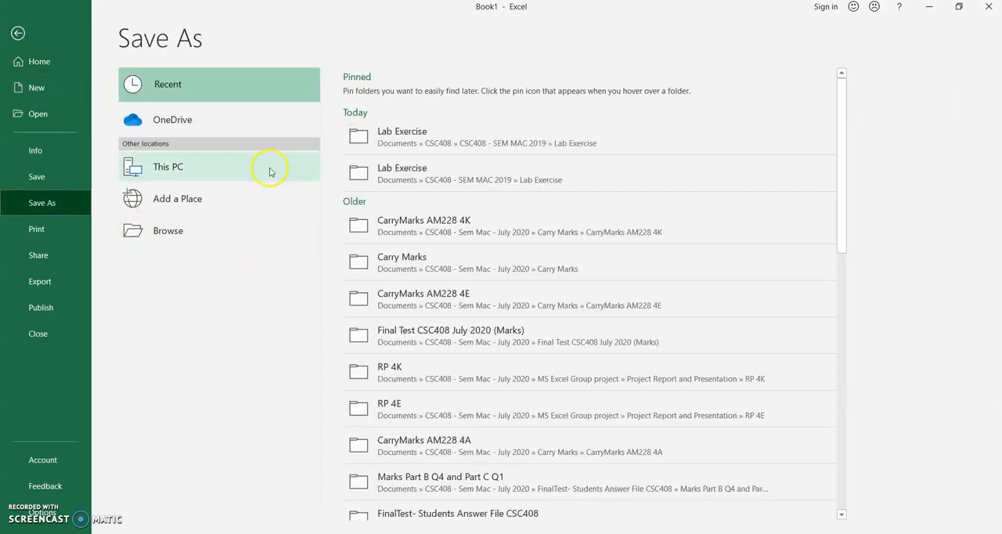
left_click(179, 232)
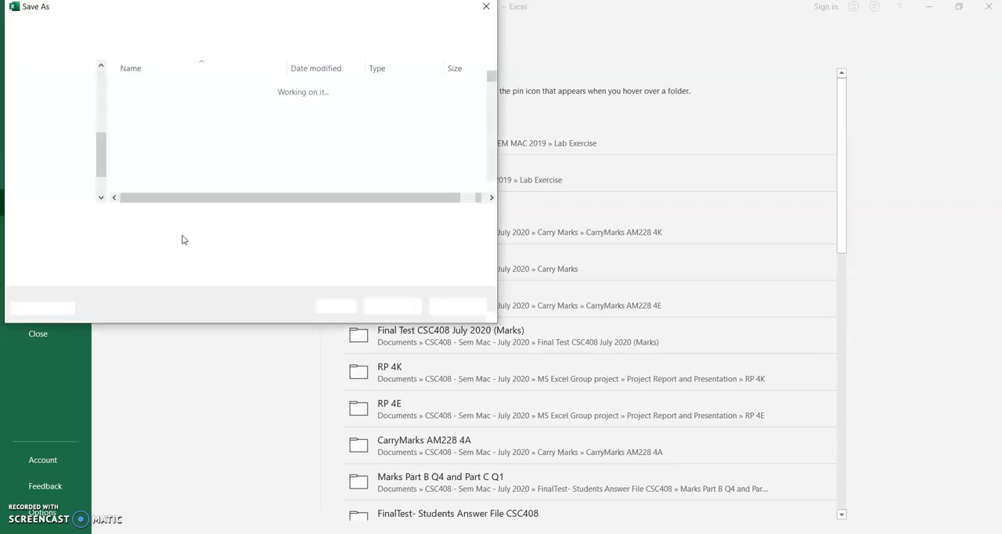
left_click_drag(492, 77, 491, 104)
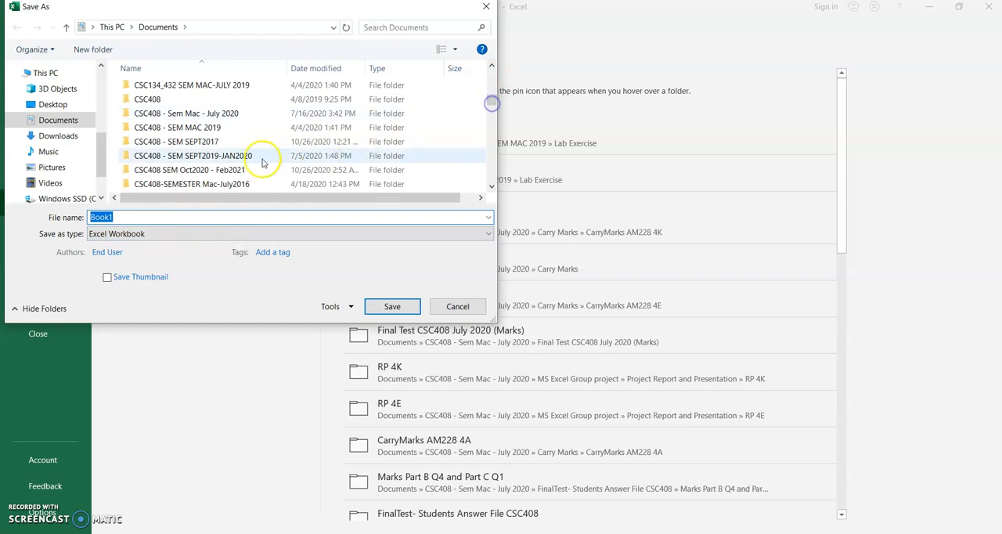
double_click(228, 170)
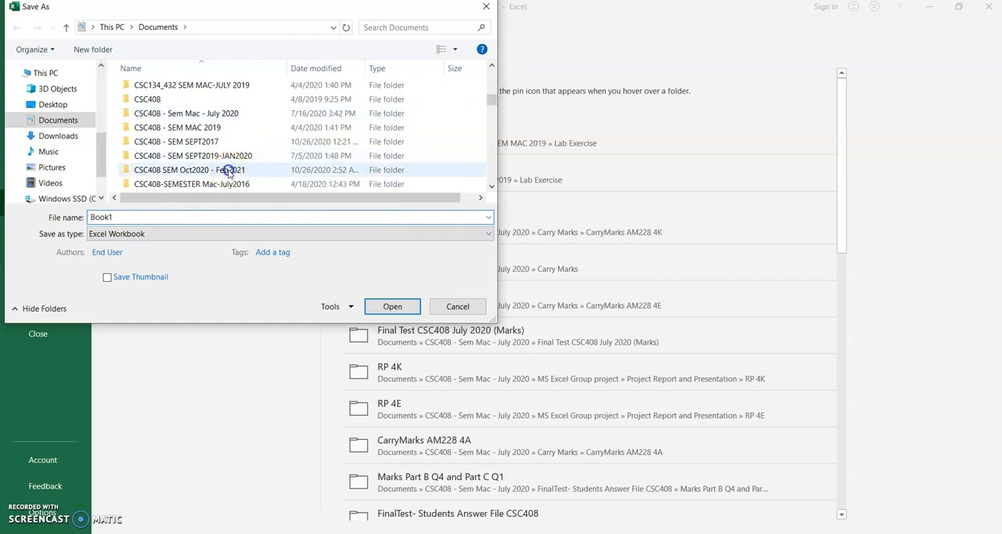
Step: Create a folder named Lab Session inside CSC408 SEM Oct2020 - Feb2021 and open it as the save location
left_click(97, 55)
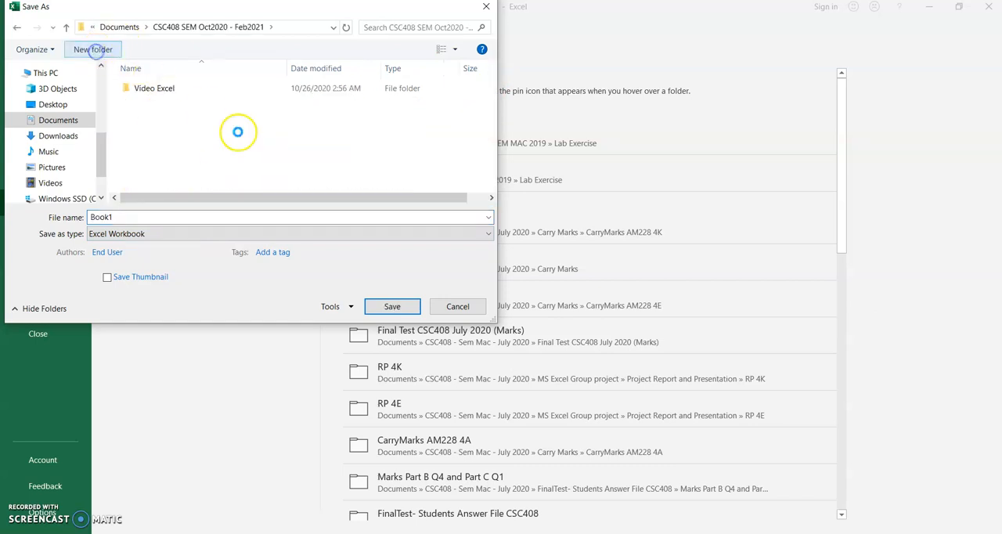
type("Lab Session")
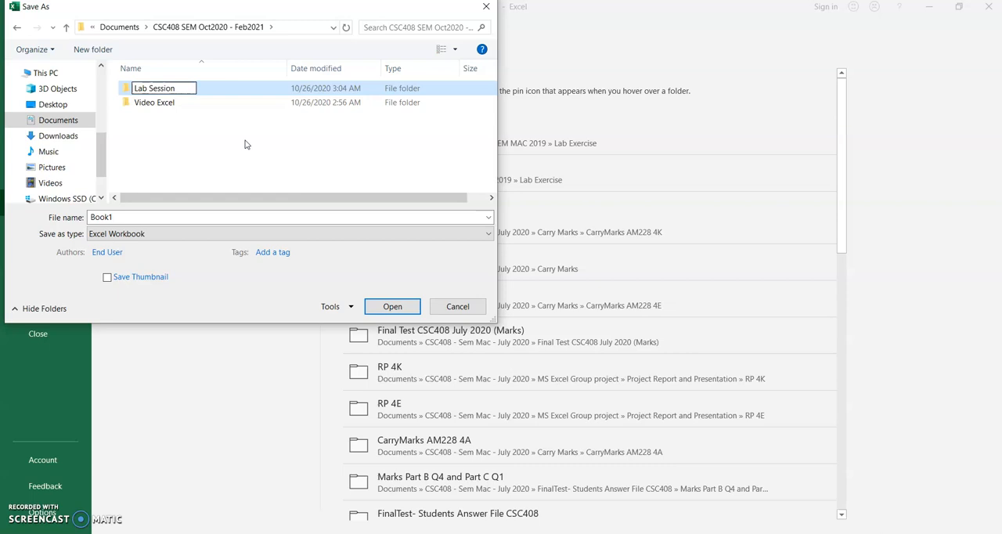
left_click(164, 91)
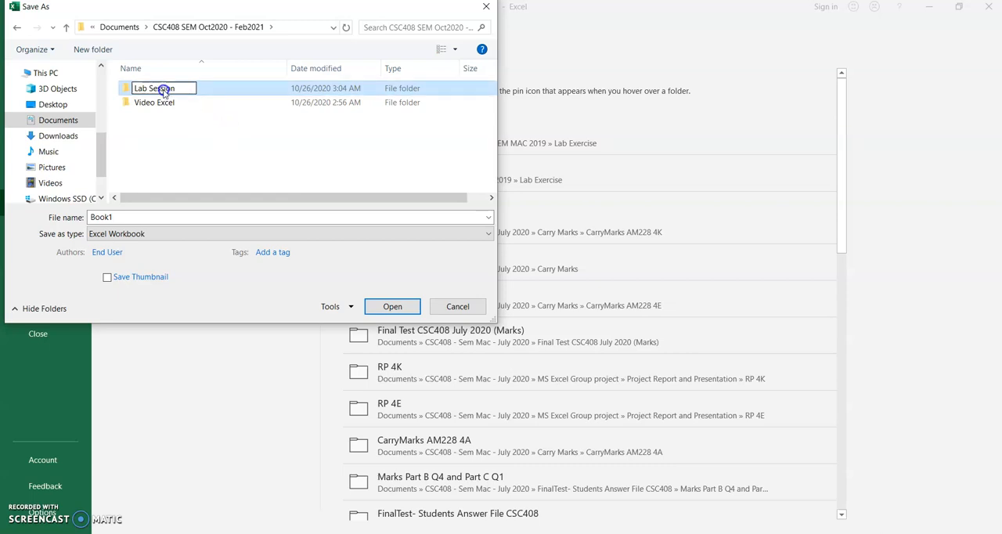
left_click(228, 135)
left_click(164, 90)
double_click(163, 90)
Step: Save the workbook as Lesson 3 Exploring Excel Functions in the Lab Session folder
left_click(166, 219)
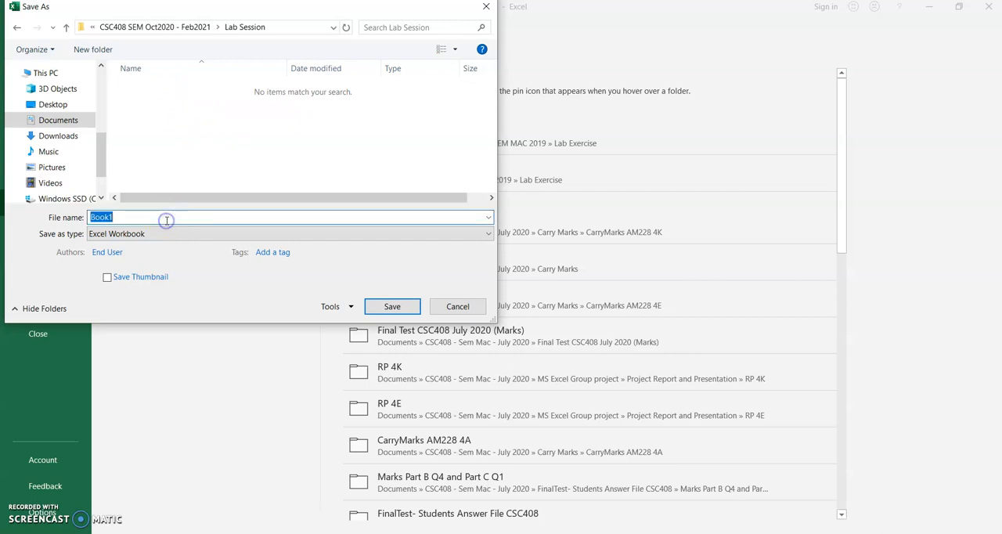
type("Lesson 3")
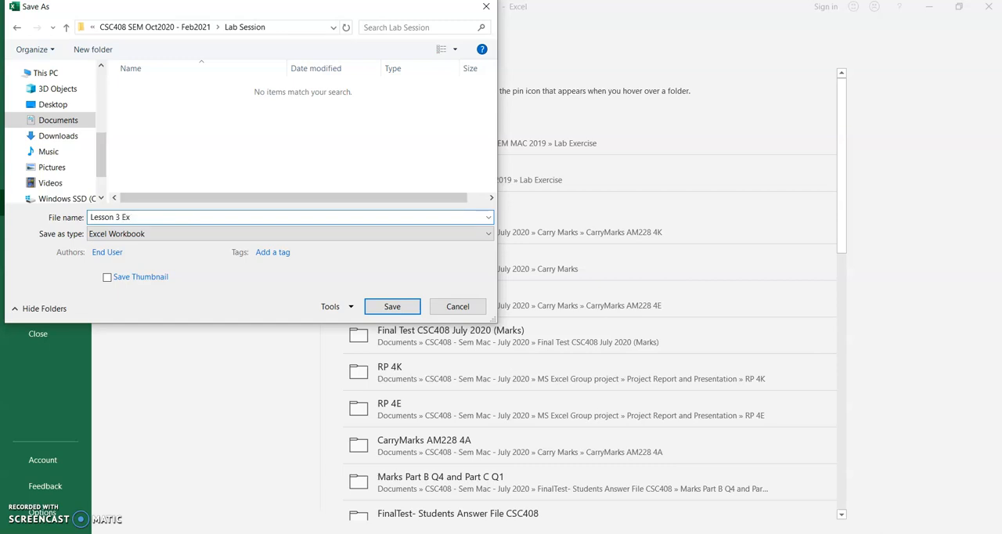
type("Exploring Excel Functions")
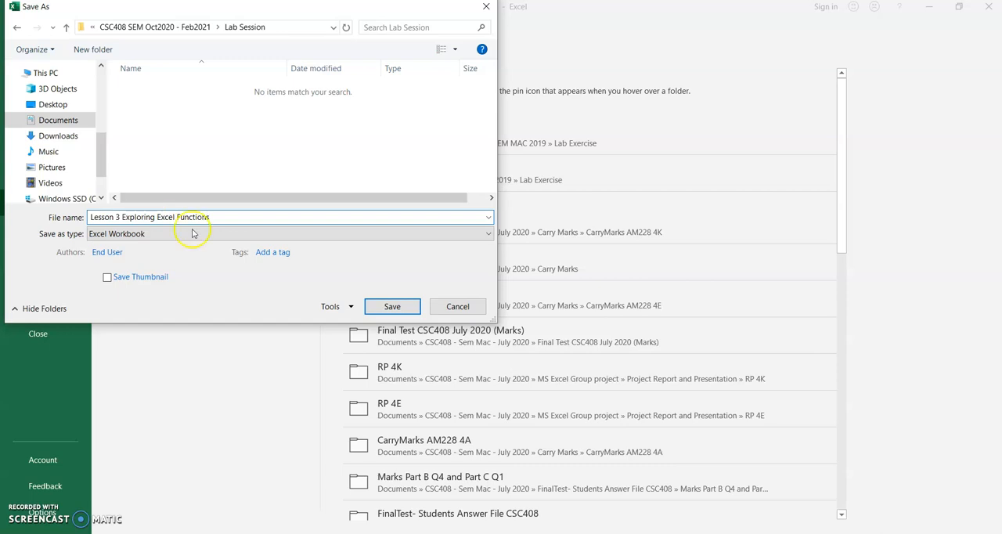
left_click(408, 308)
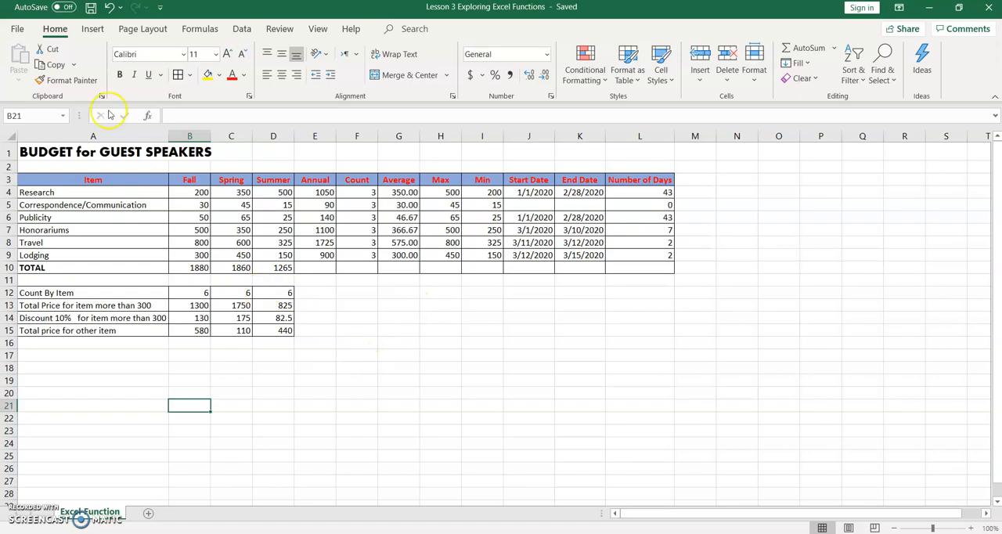
Step: Set the sheet's print layout to landscape orientation and center it horizontally on the page
left_click(19, 30)
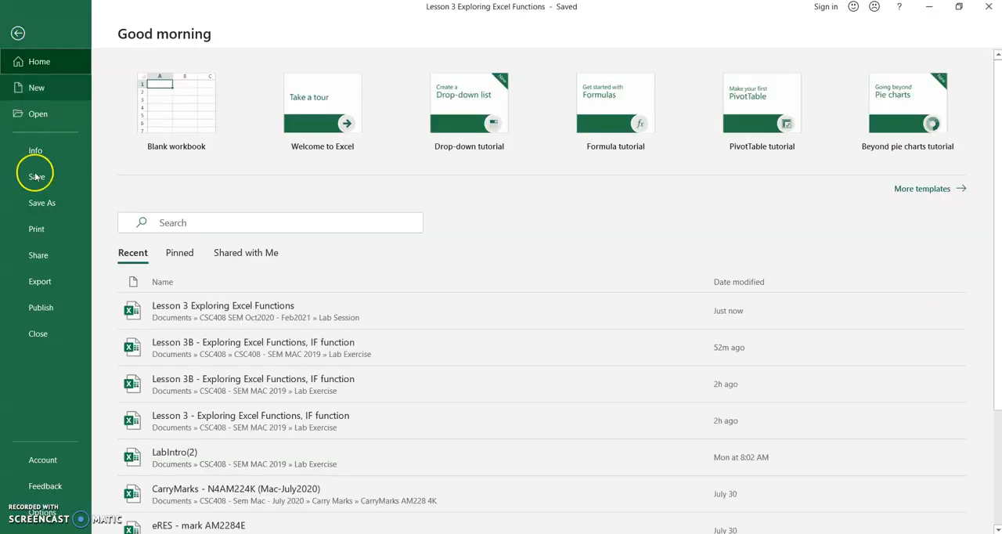
left_click(46, 230)
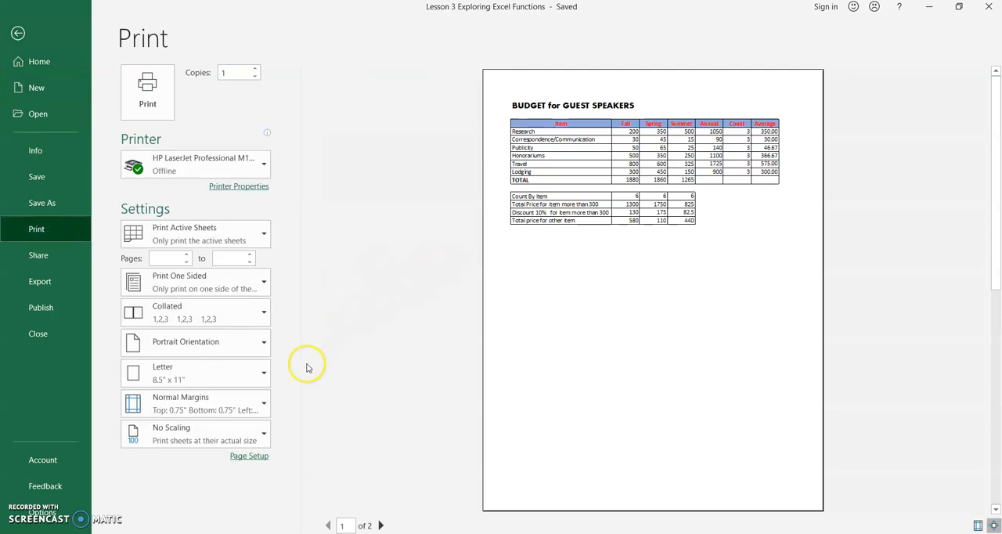
left_click(248, 455)
left_click_drag(396, 237, 373, 110)
left_click(338, 164)
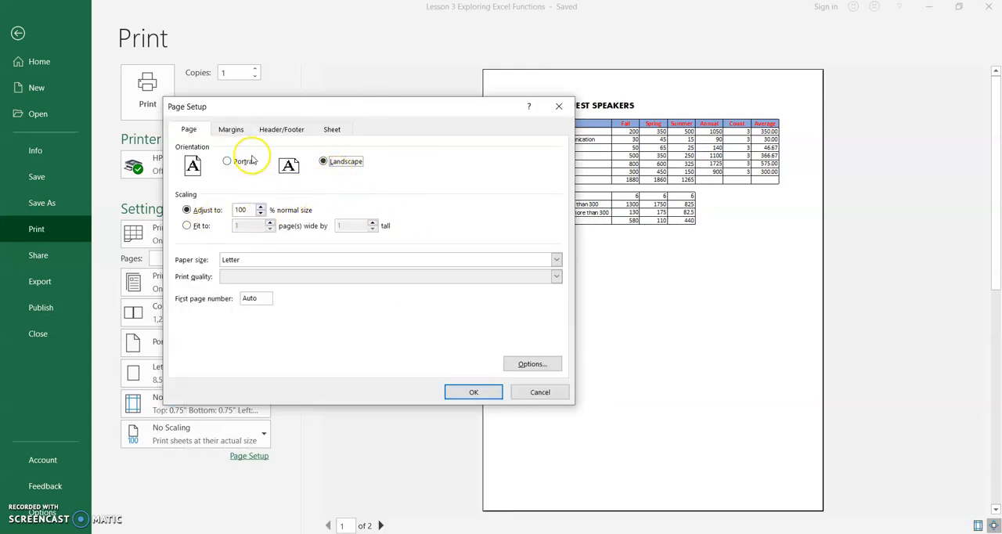
left_click(233, 130)
left_click(227, 321)
left_click(466, 391)
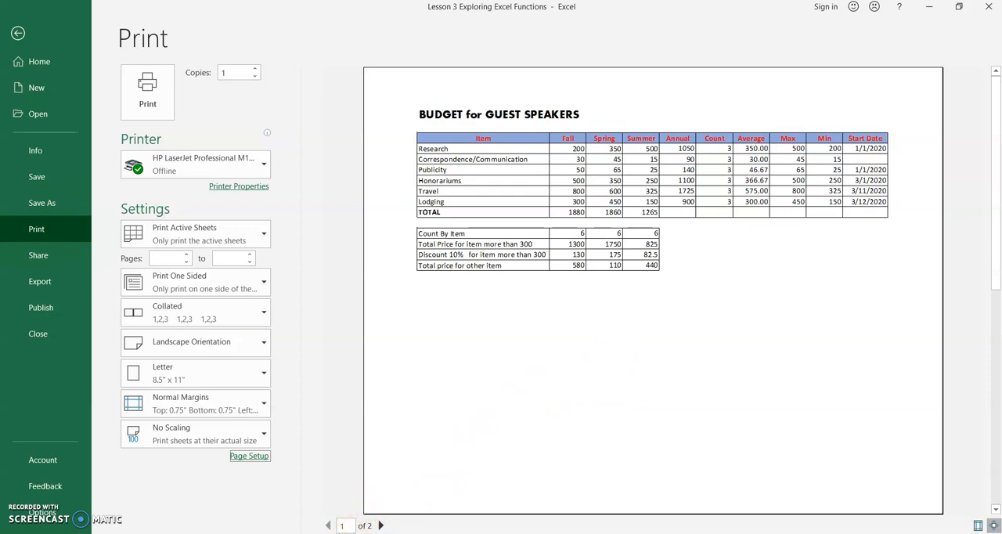
Step: Scale the printout to fit 1 page wide by 1 tall
left_click(251, 456)
left_click(186, 226)
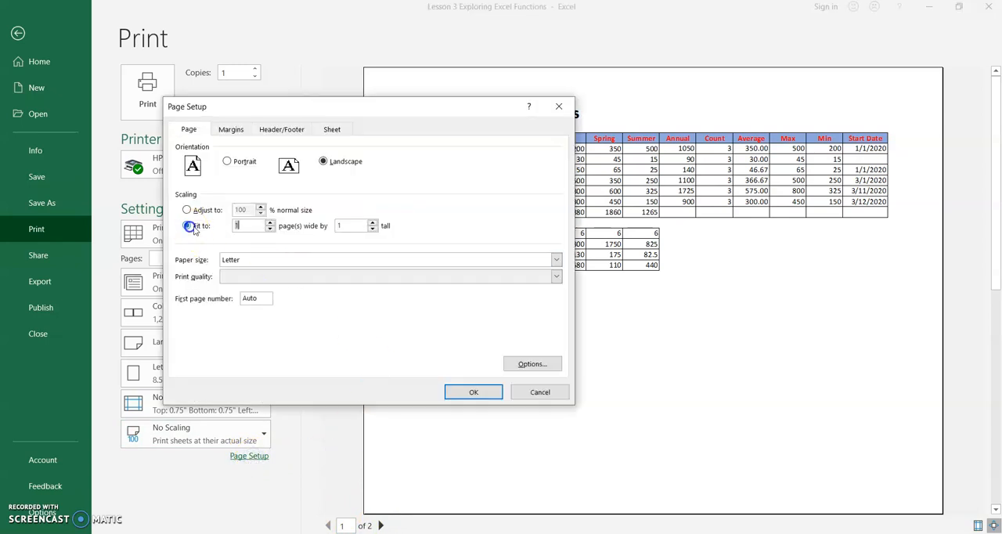
left_click(474, 391)
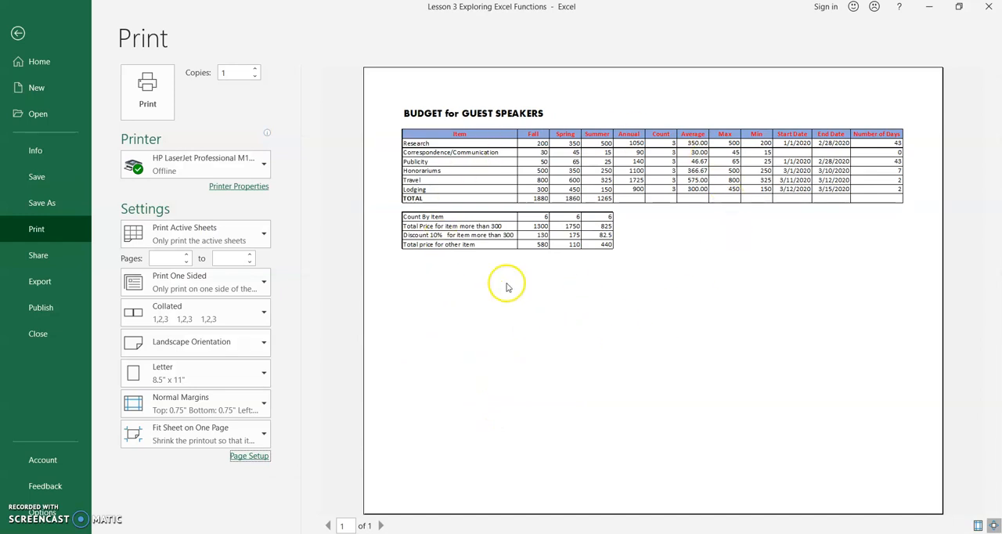
Step: Set the page header to the preset Lesson 3 Exploring Excel Functions
left_click(248, 456)
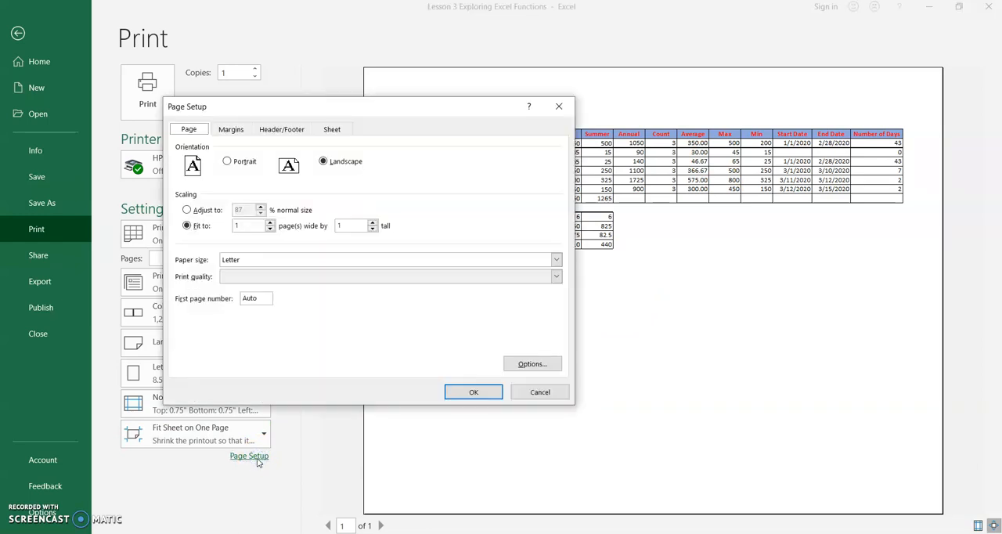
left_click(275, 130)
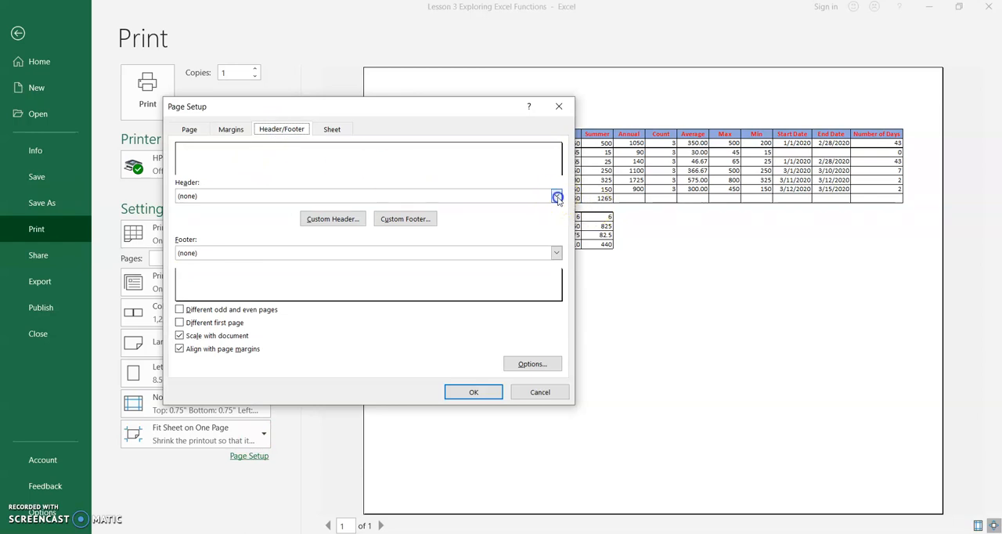
left_click(556, 197)
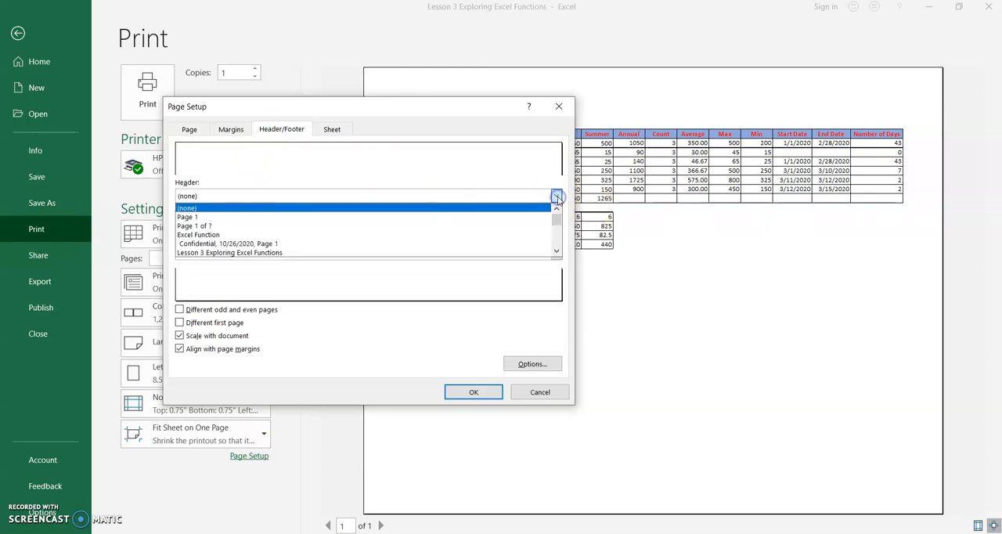
left_click(537, 253)
Step: Set the page footer to the preset Page 1, apply the page setup, and return to the worksheet
left_click(257, 253)
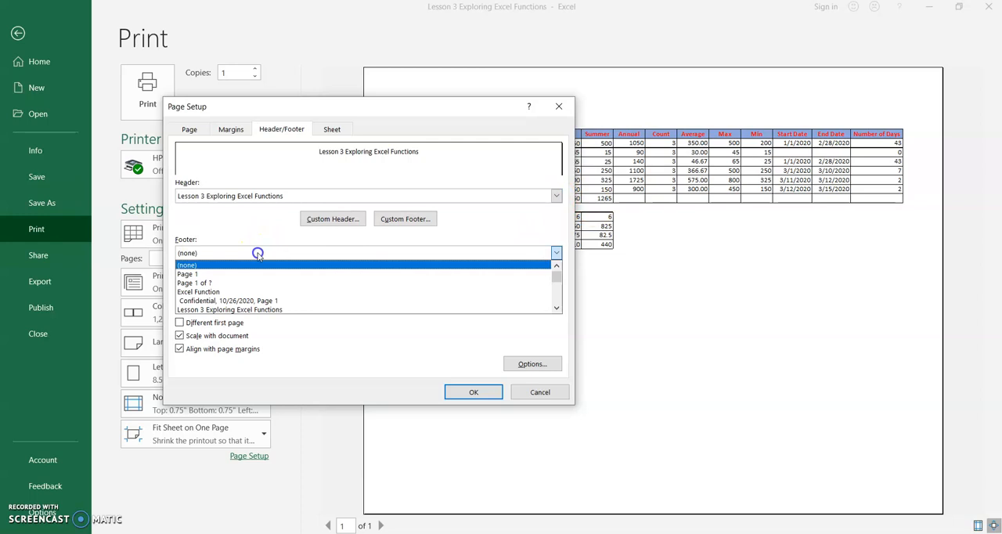
left_click(555, 308)
left_click(555, 309)
left_click(555, 308)
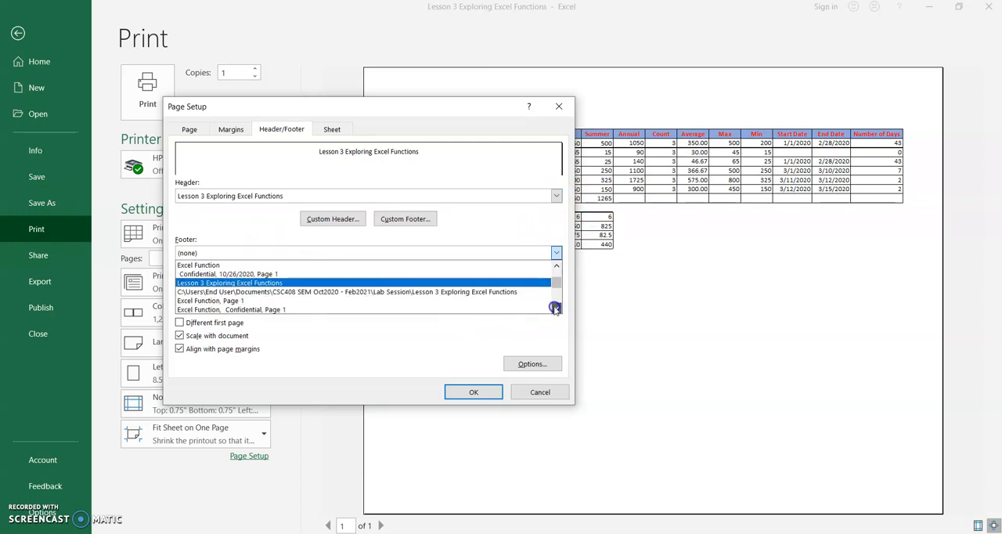
double_click(555, 308)
left_click(554, 308)
left_click(555, 308)
left_click(555, 308)
left_click(554, 308)
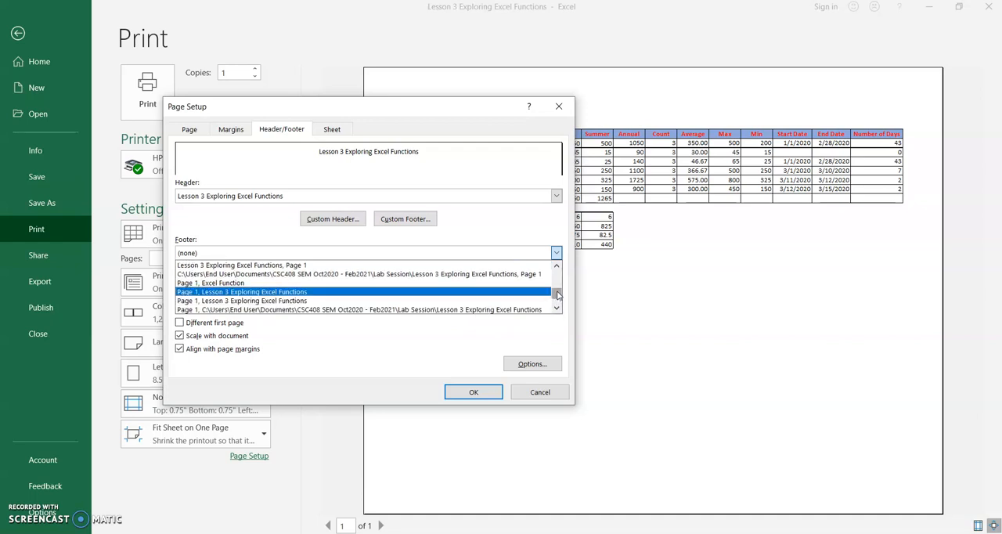
double_click(557, 304)
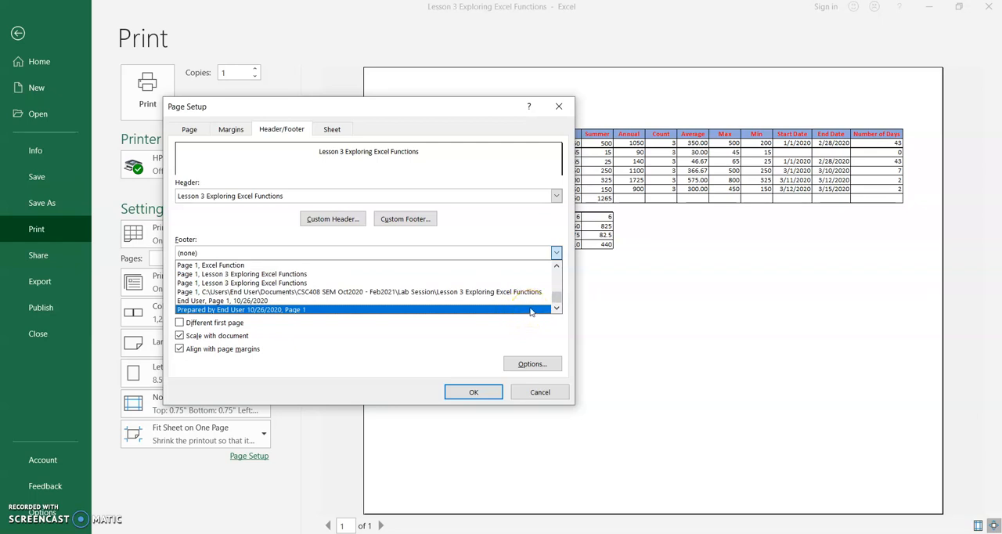
left_click(507, 265)
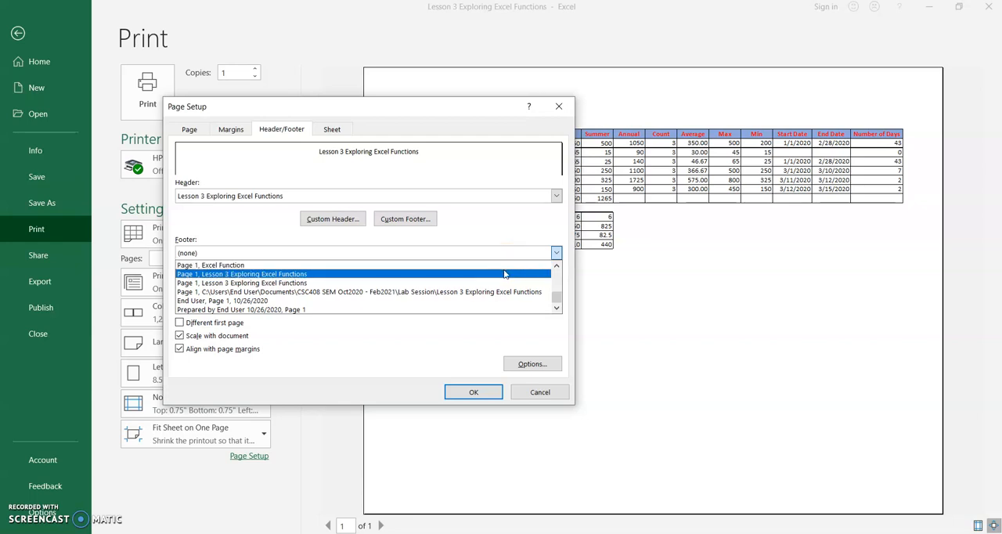
left_click(557, 298)
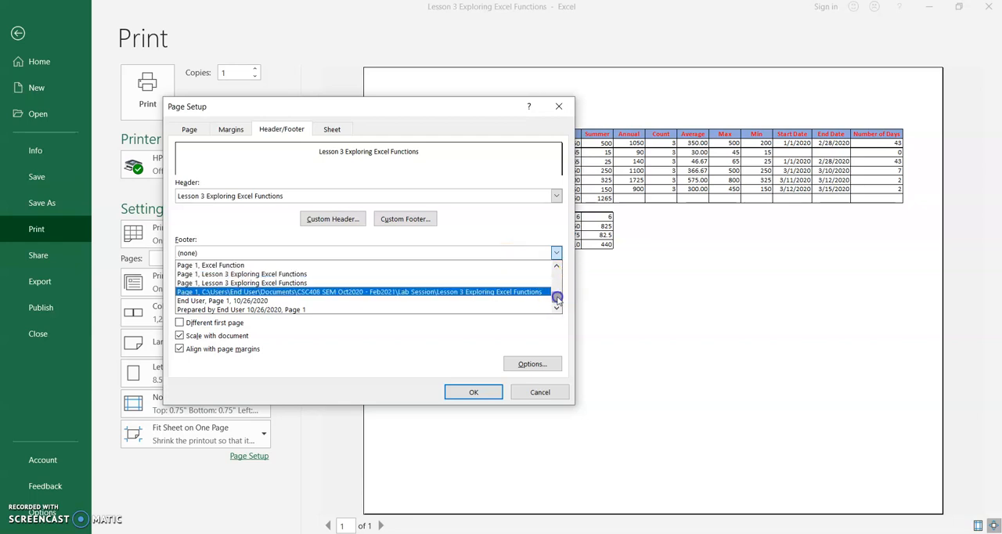
left_click_drag(558, 299, 559, 277)
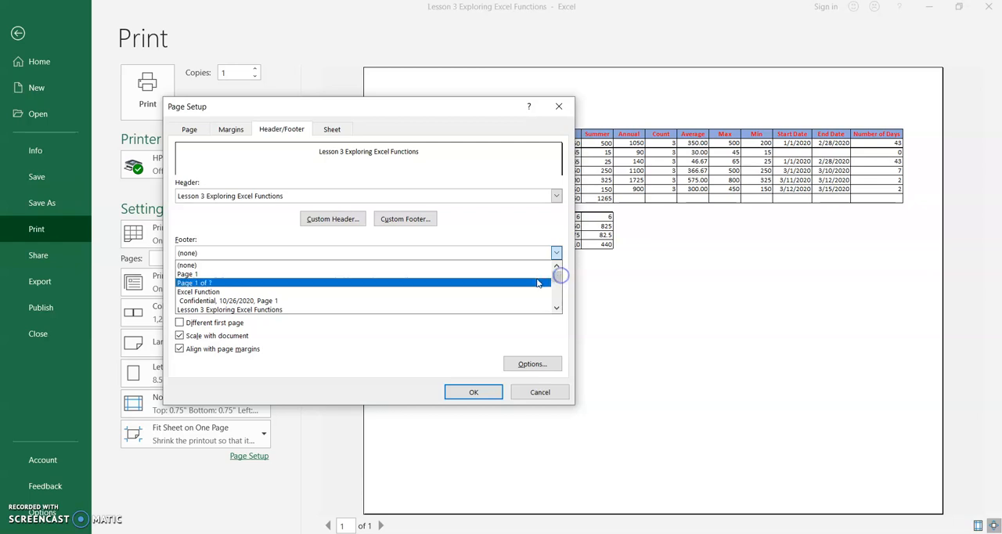
left_click(531, 274)
left_click(485, 392)
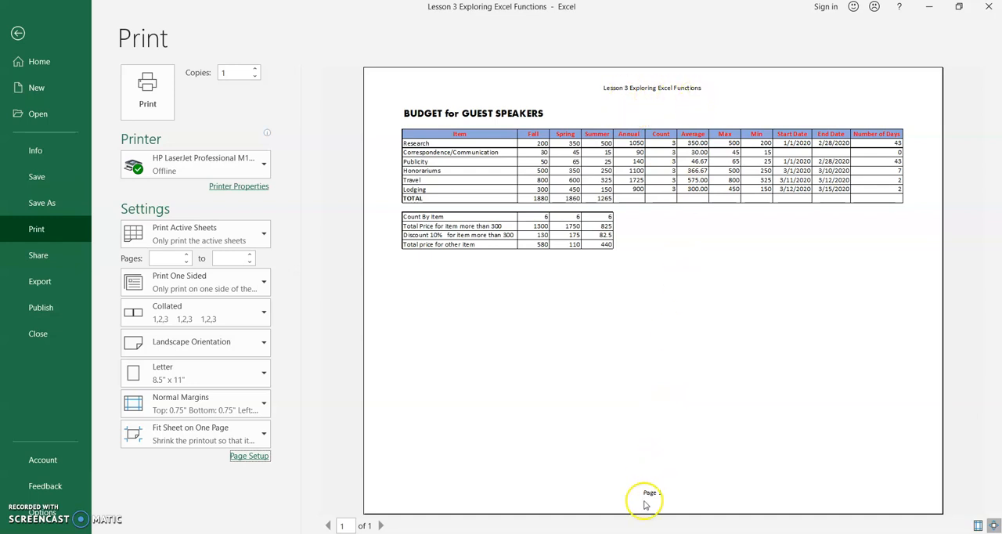
left_click(17, 33)
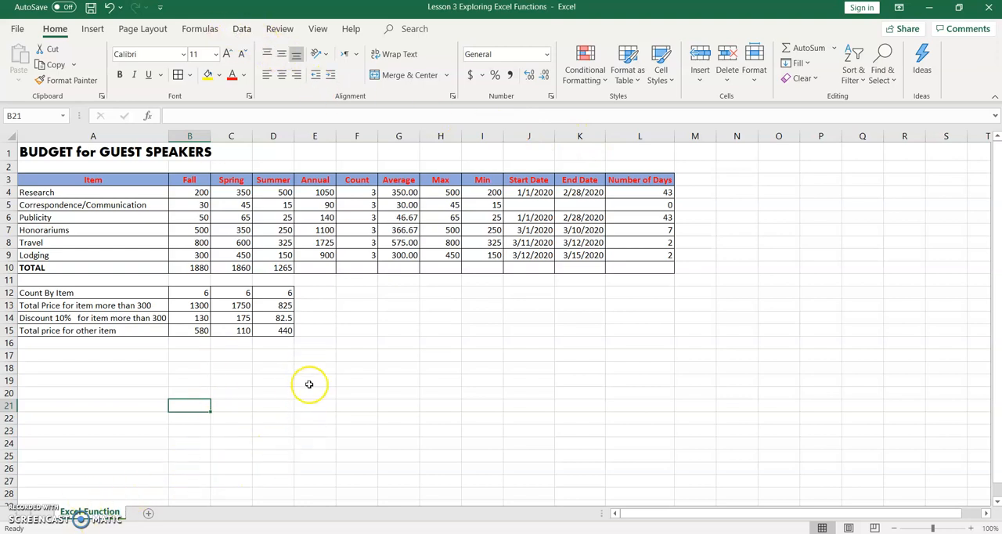
Step: Reopen the header and footer settings of the page setup from the print preview
left_click(82, 532)
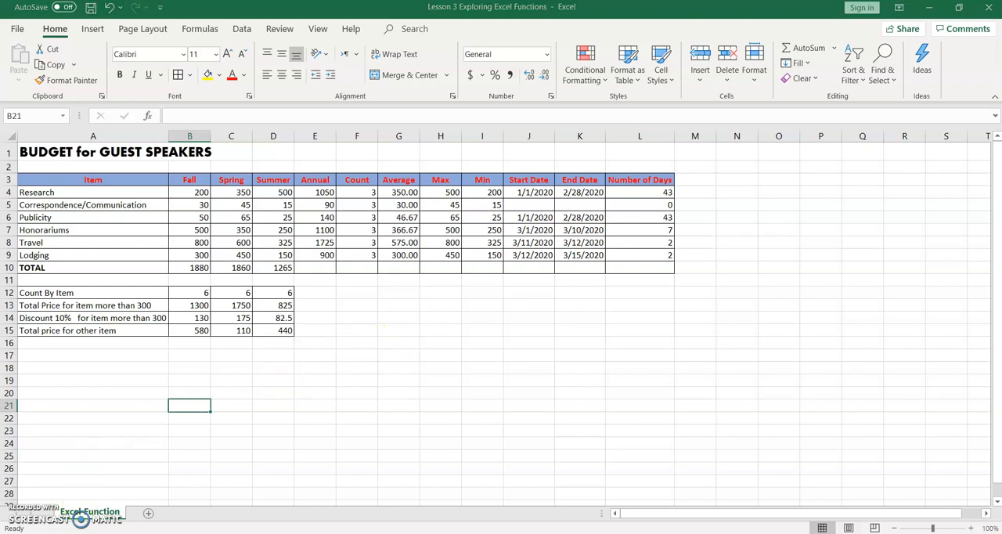
left_click(16, 29)
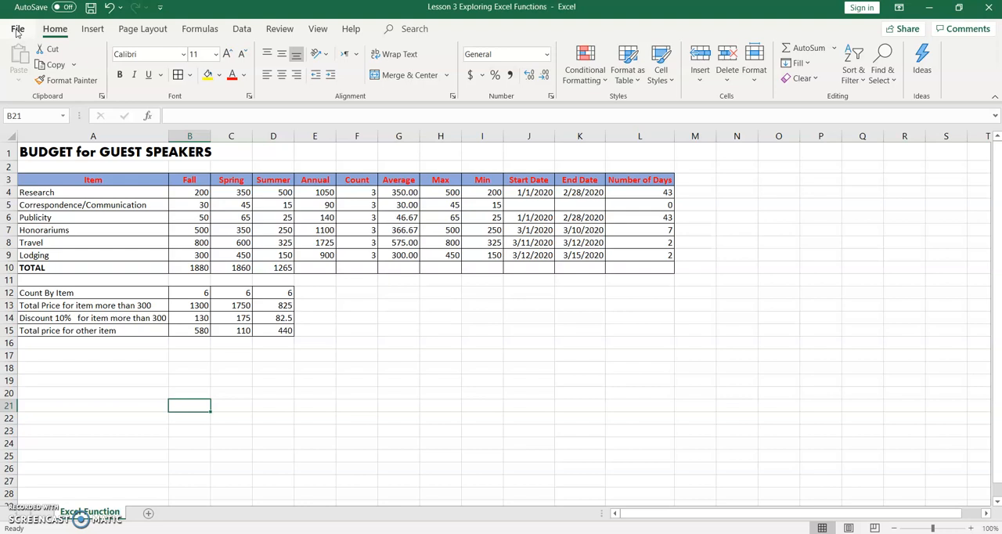
left_click(17, 29)
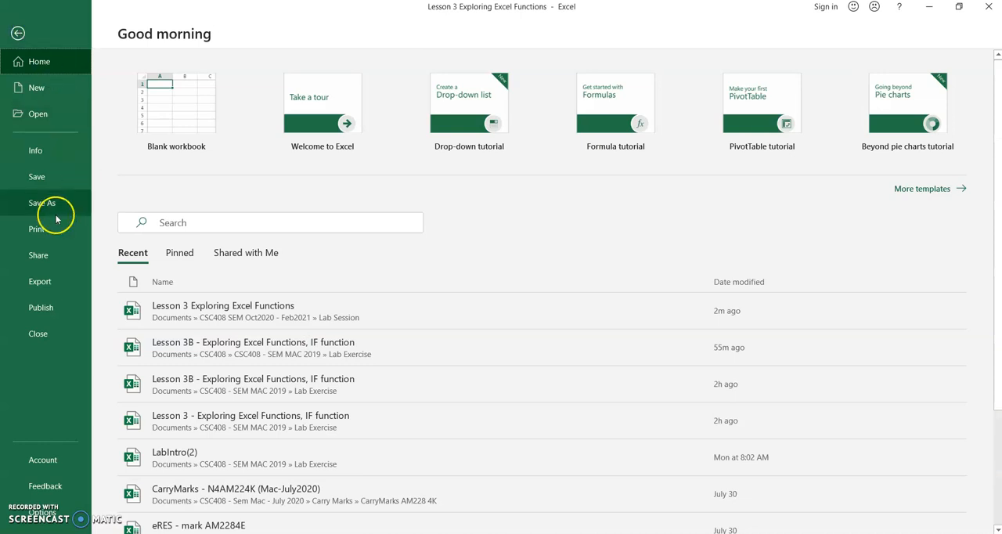
left_click(47, 232)
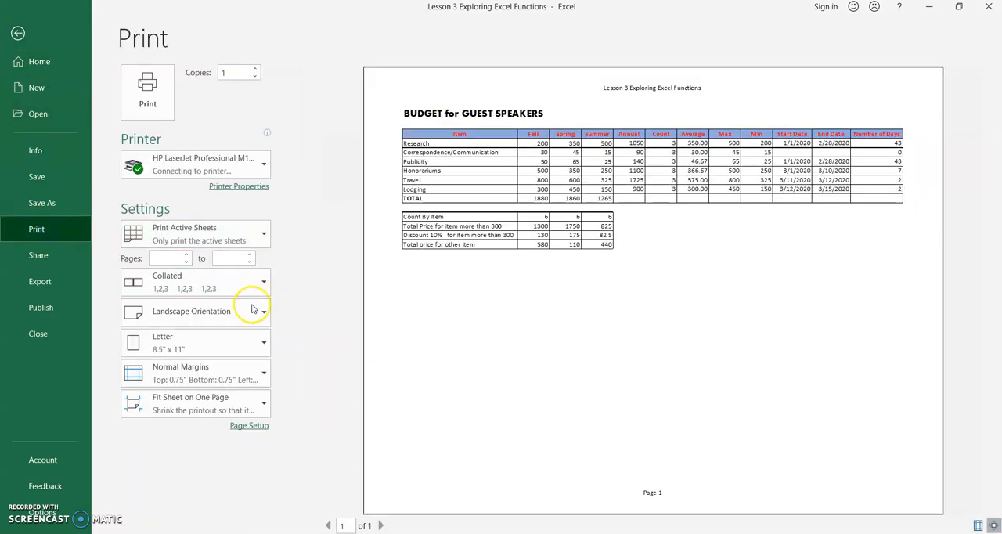
left_click(258, 457)
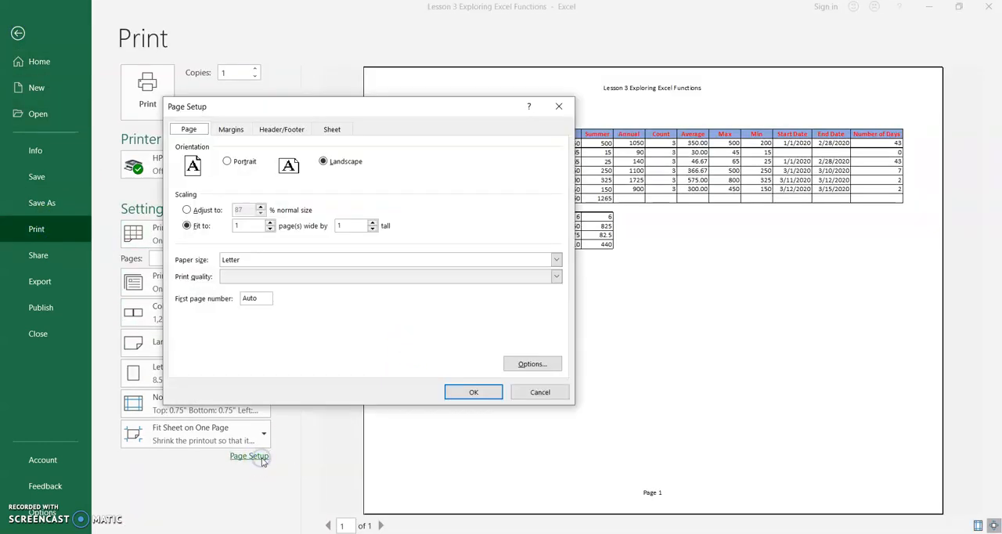
left_click(282, 132)
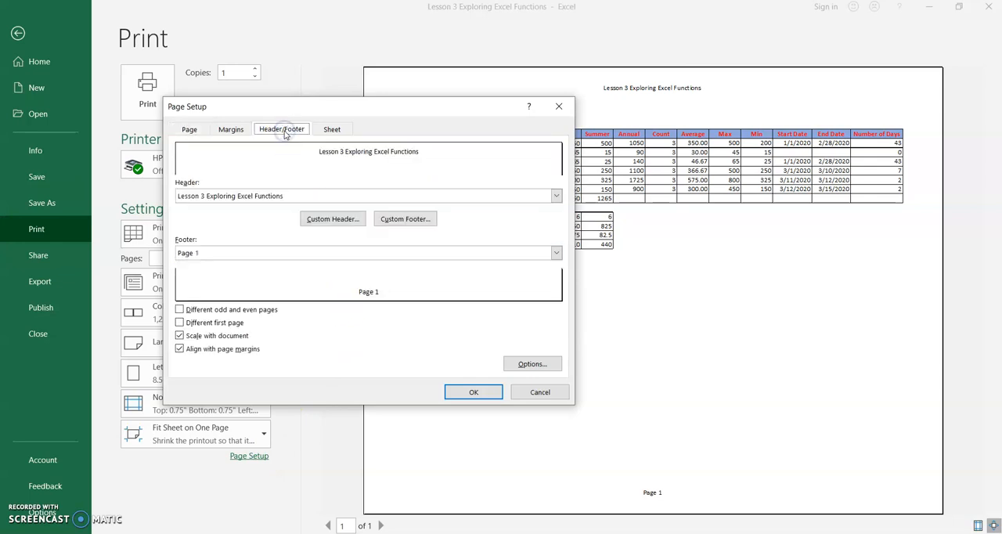
left_click(180, 196)
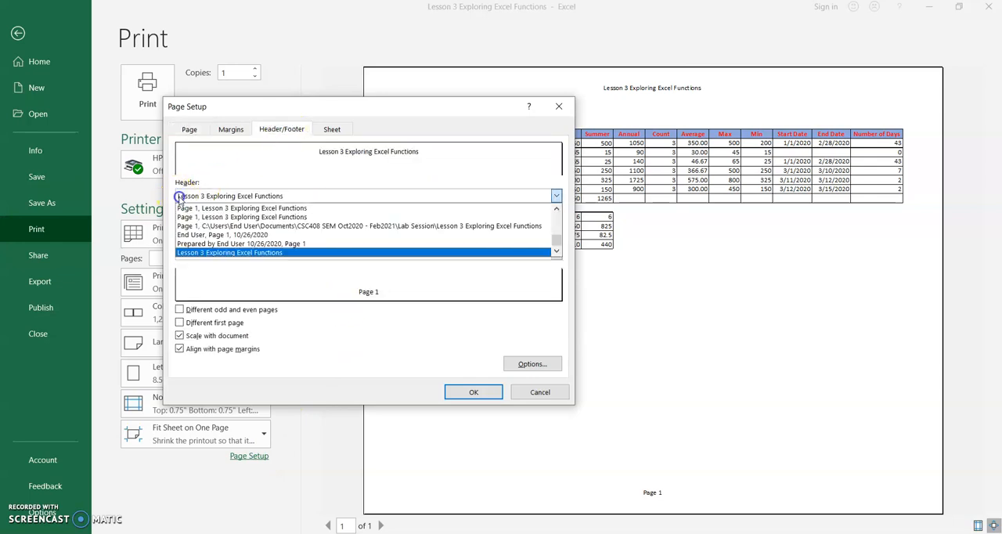
left_click(180, 196)
left_click(180, 197)
left_click(180, 196)
left_click(180, 196)
left_click(180, 196)
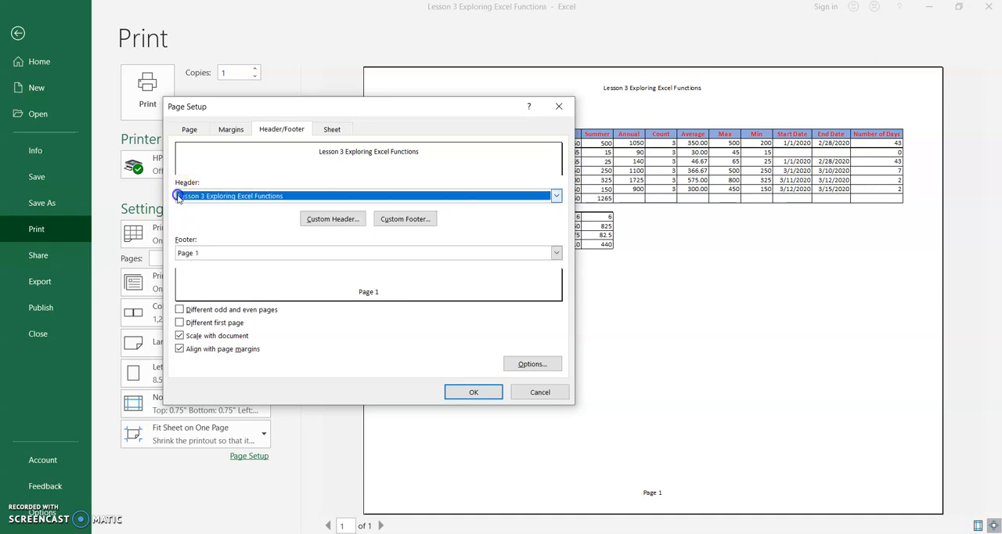
left_click(180, 197)
left_click(179, 196)
left_click(309, 196)
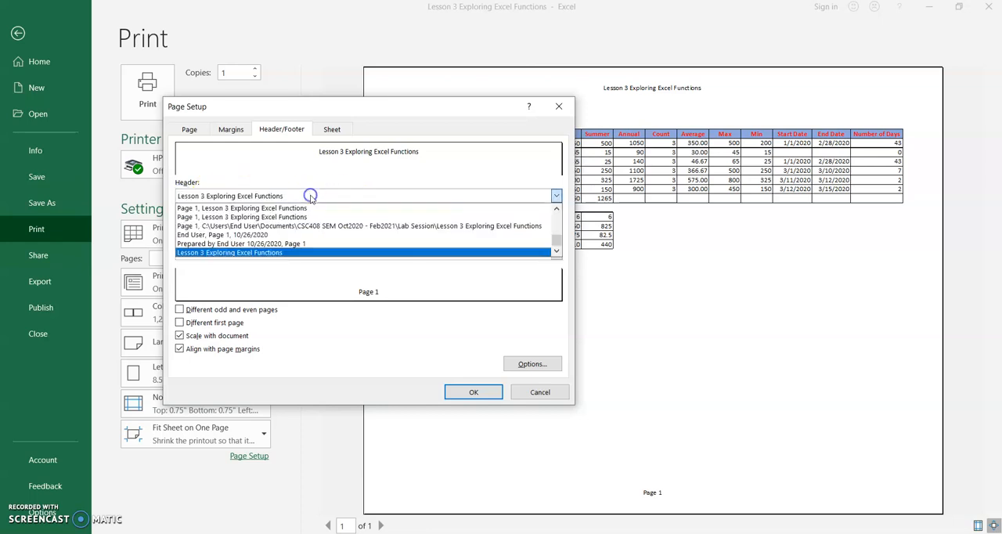
left_click(302, 197)
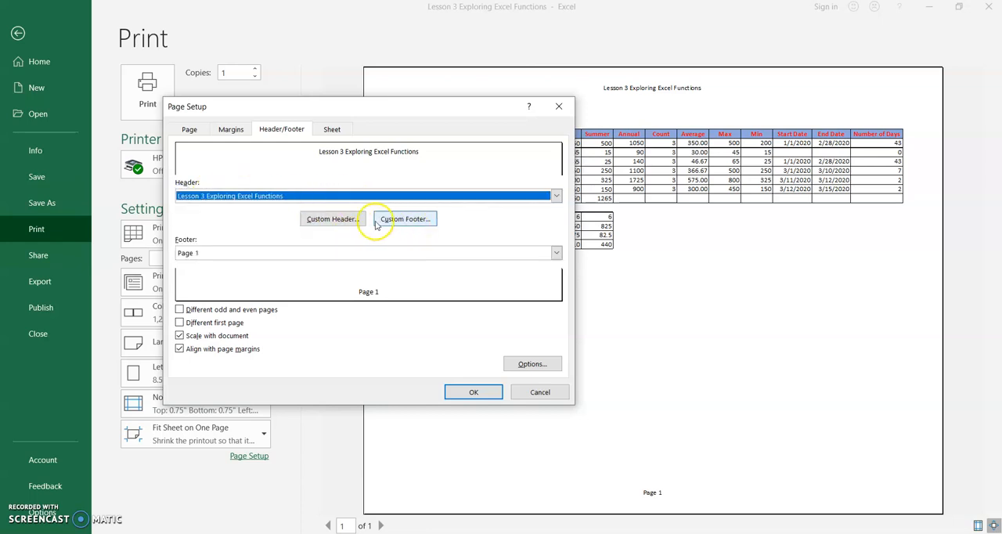
Step: Add the text CSC408 SEM OCT2020 - FEB2021 to the left section of the custom header
left_click(345, 221)
left_click(204, 287)
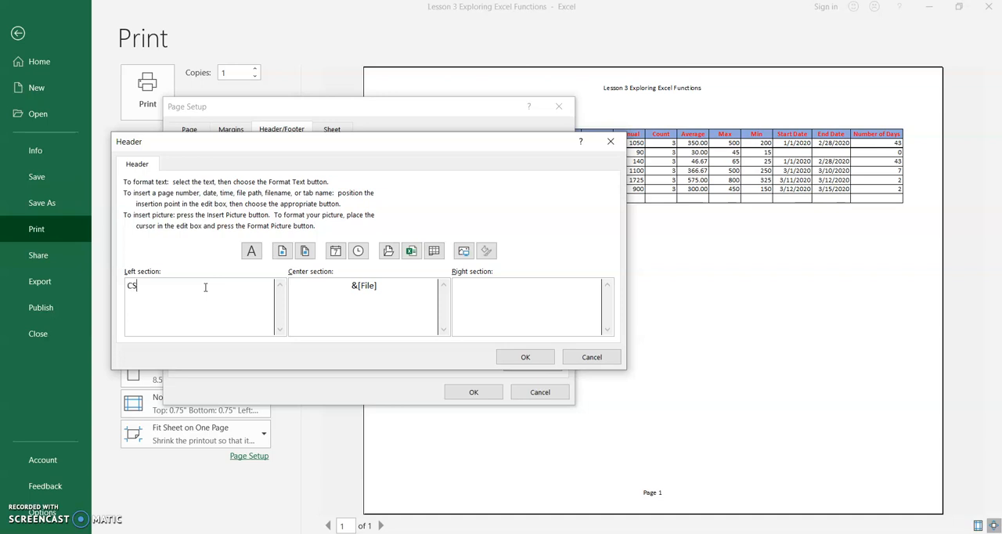
type("CSC408 SEM OCT2020 - FEB2021")
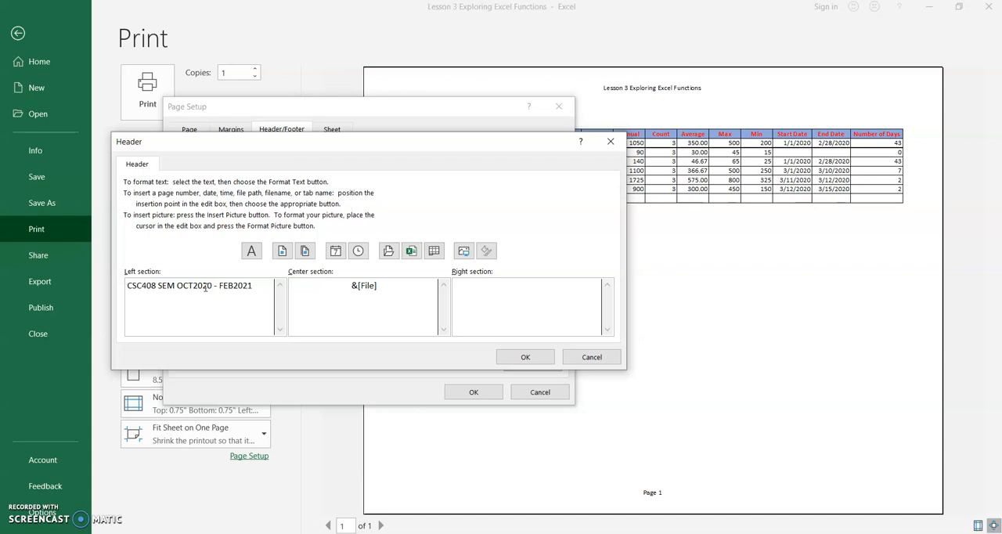
left_click(525, 357)
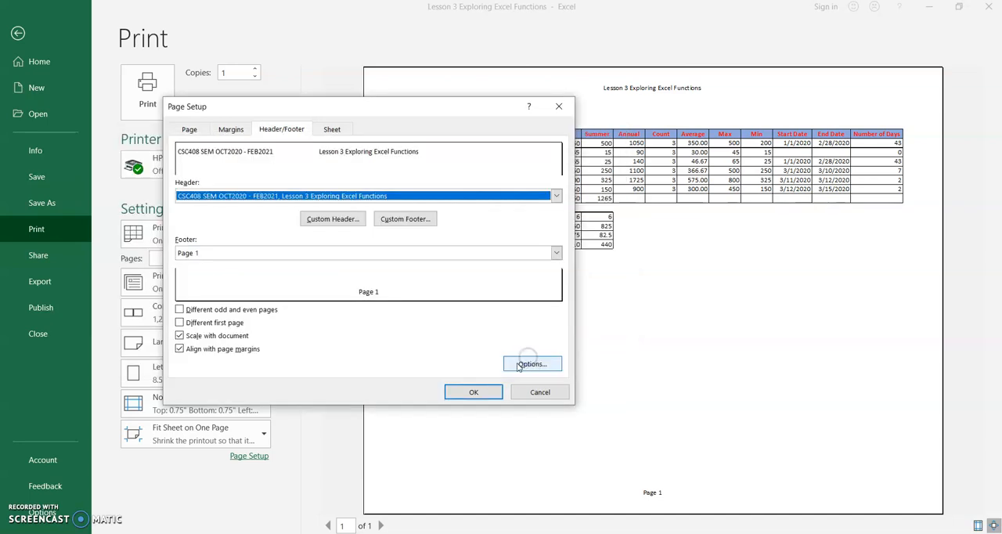
Step: Fill the custom footer's left section with Prepared By plus the preparer's full name and an ID No: line with the ID number, applying the page setup
left_click(413, 221)
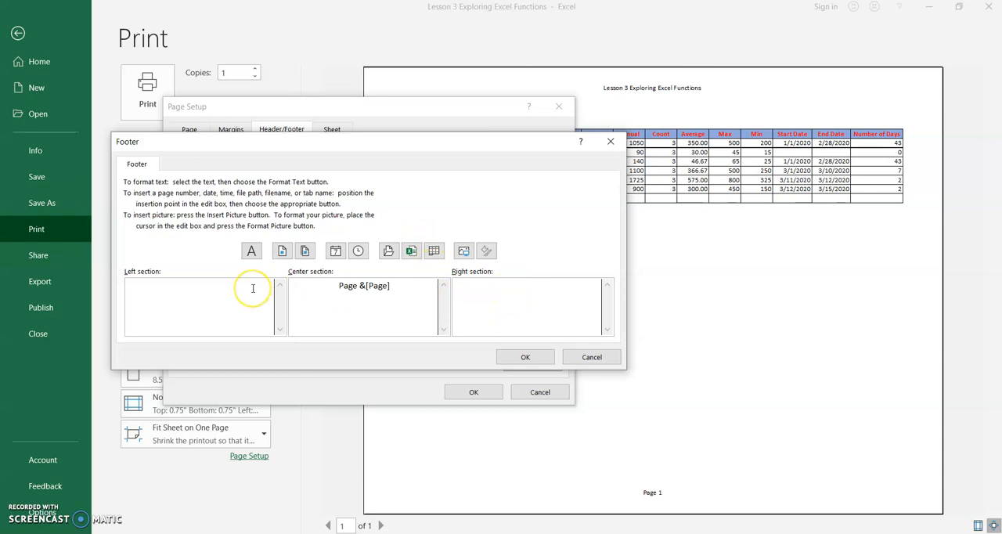
type("Prepared By Nor Azlina Aziz")
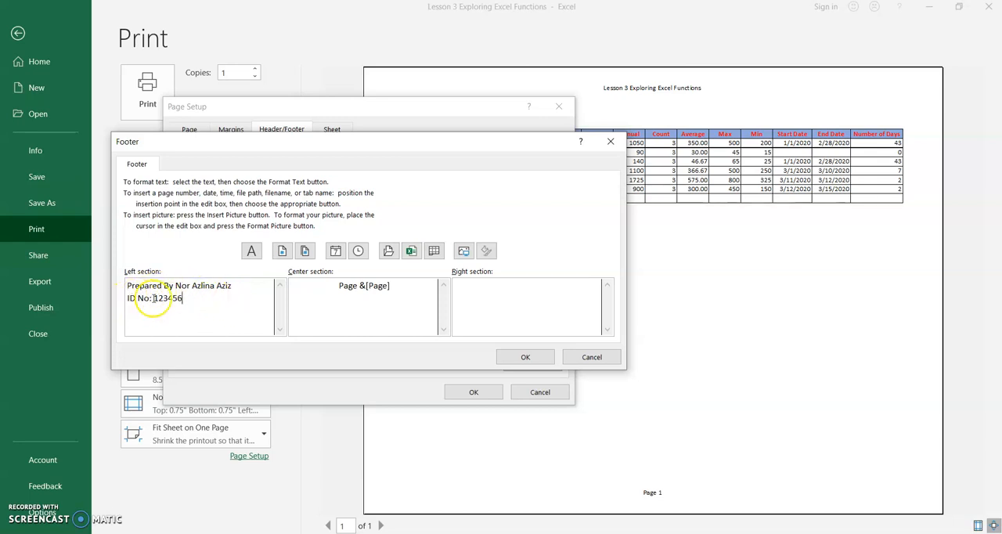
left_click(534, 357)
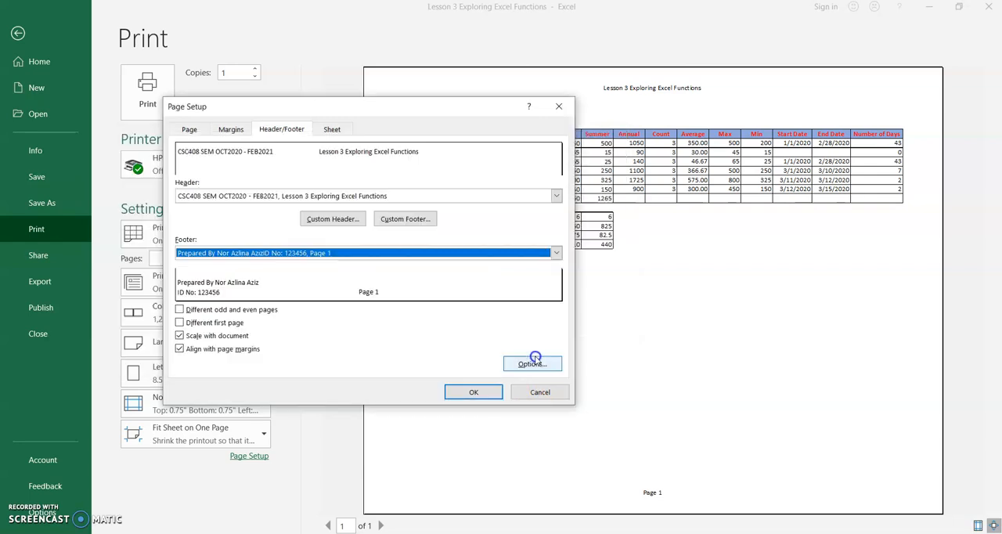
left_click(474, 392)
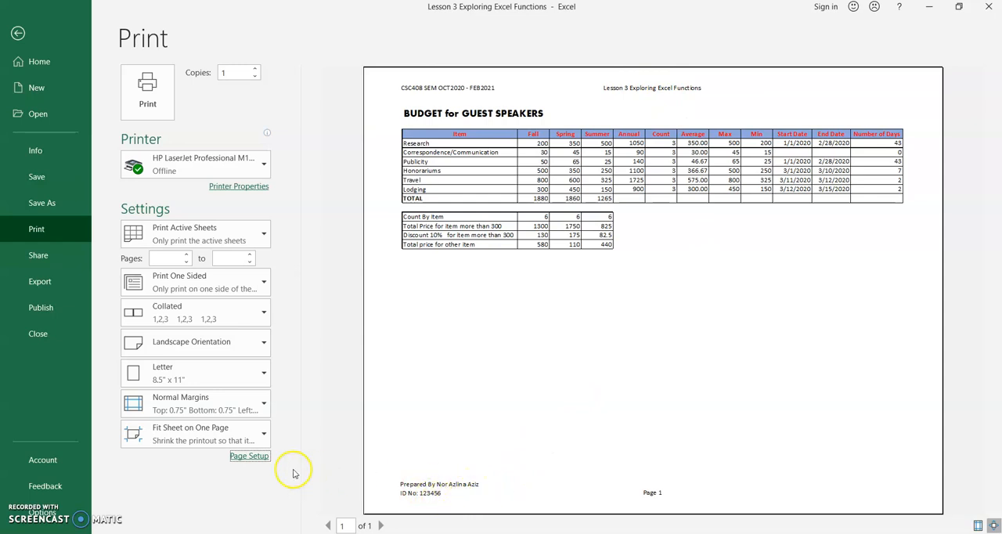
Step: Reopen the custom footer from the page setup and start editing its right section
left_click(249, 456)
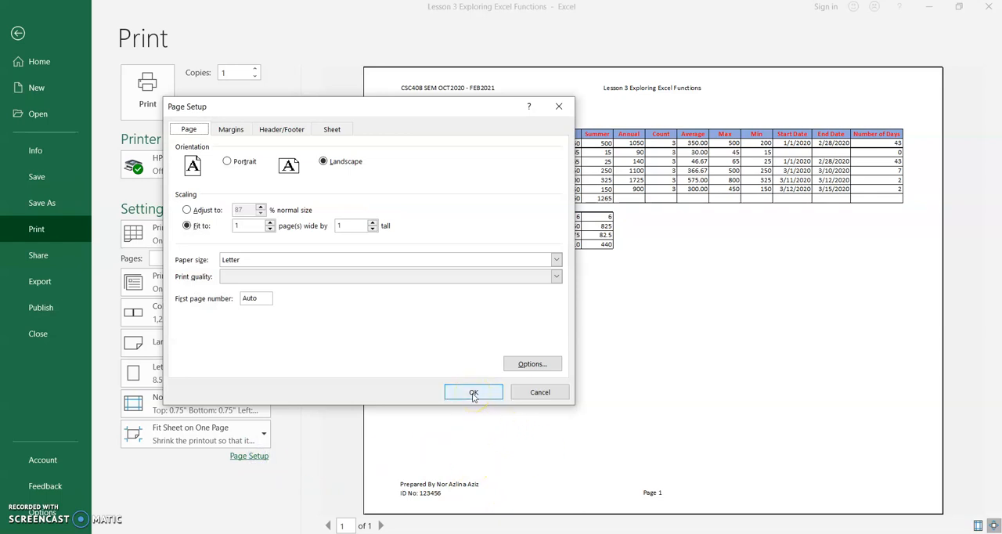
left_click(286, 129)
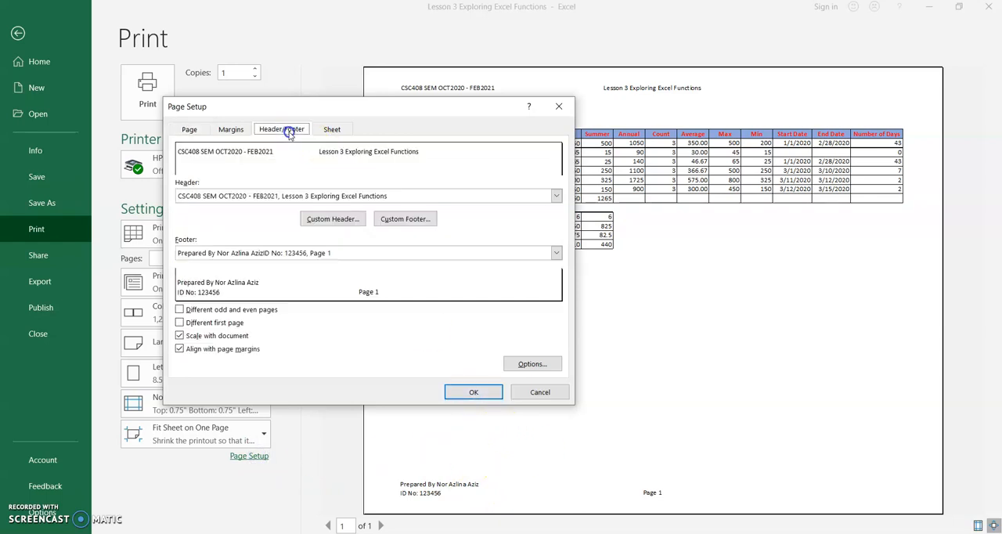
left_click(404, 219)
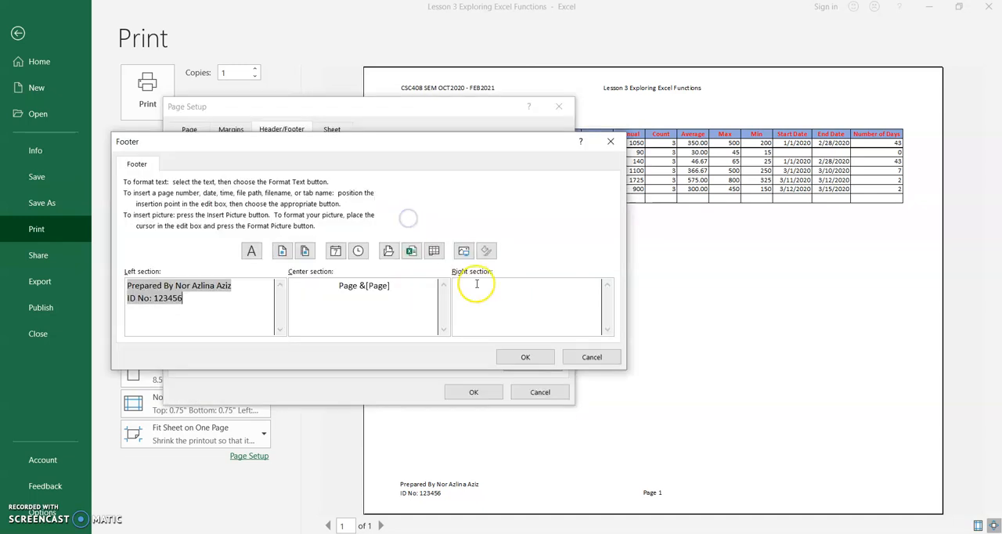
left_click(494, 287)
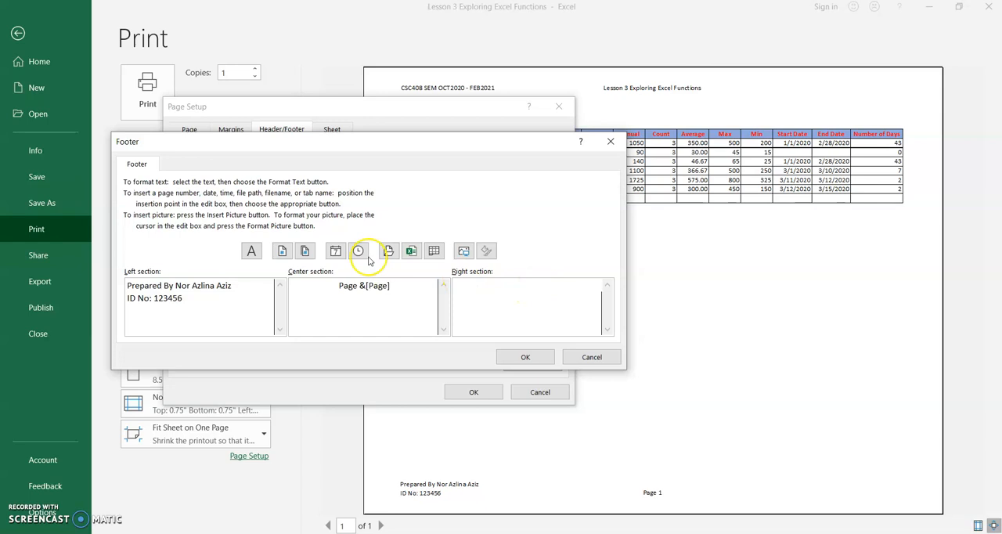
left_click(306, 251)
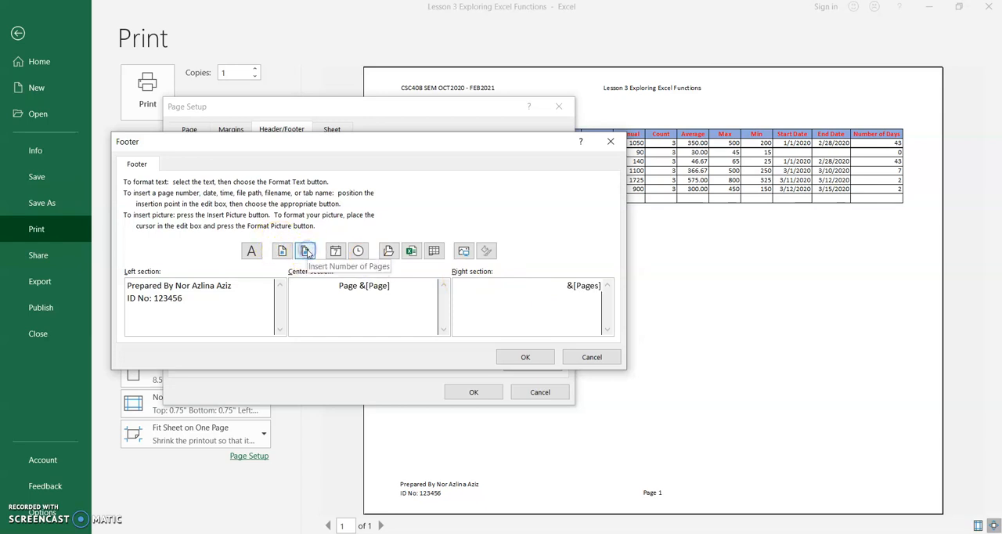
left_click(279, 250)
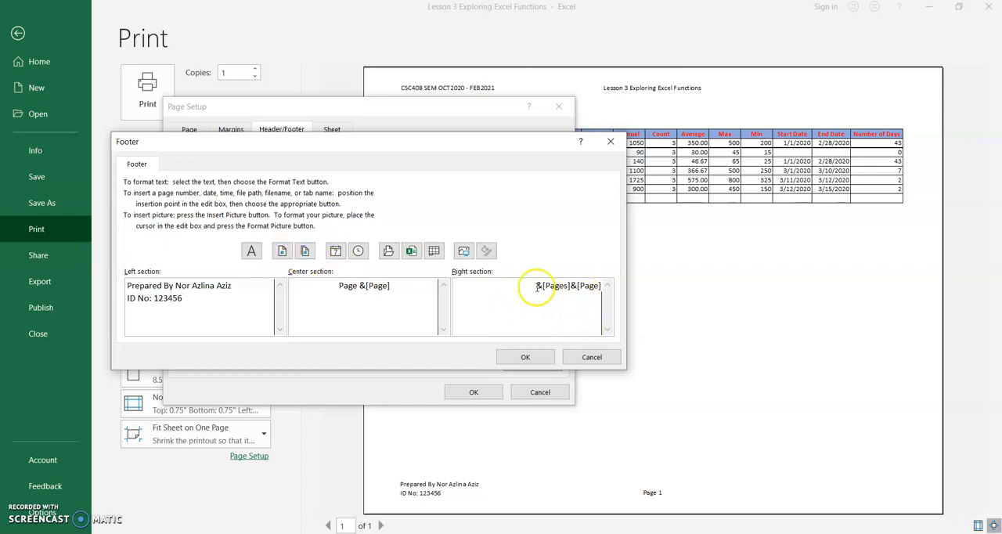
left_click_drag(534, 288, 602, 289)
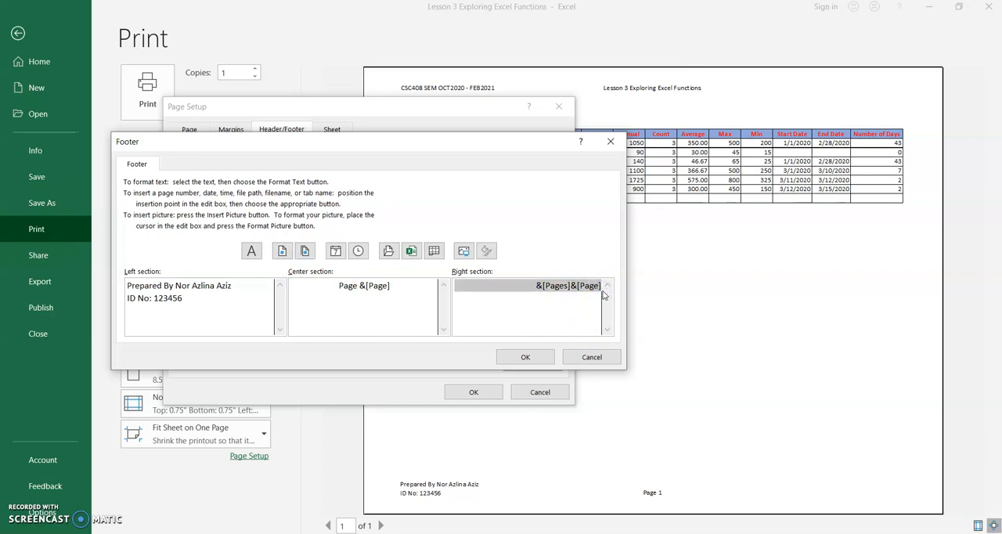
key("Delete")
Step: Move the page number from the footer's center section to its right section as Page &[Page], and apply the page setup
left_click(282, 251)
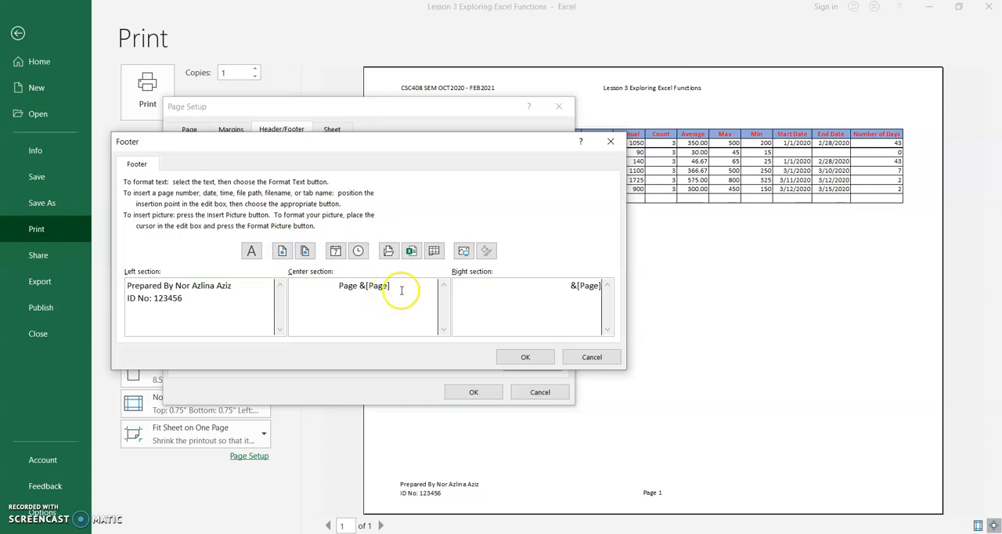
left_click_drag(393, 285, 336, 287)
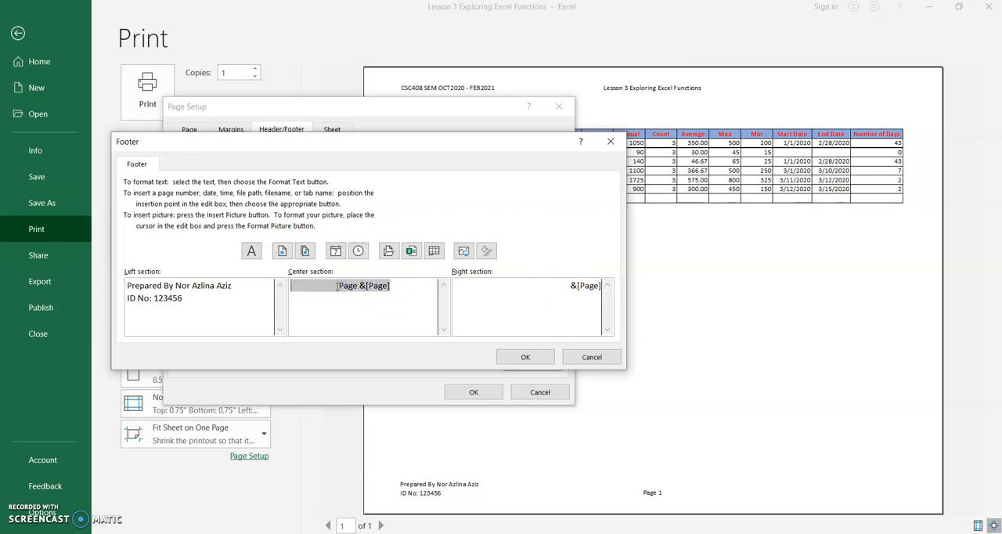
key("Delete")
left_click(569, 286)
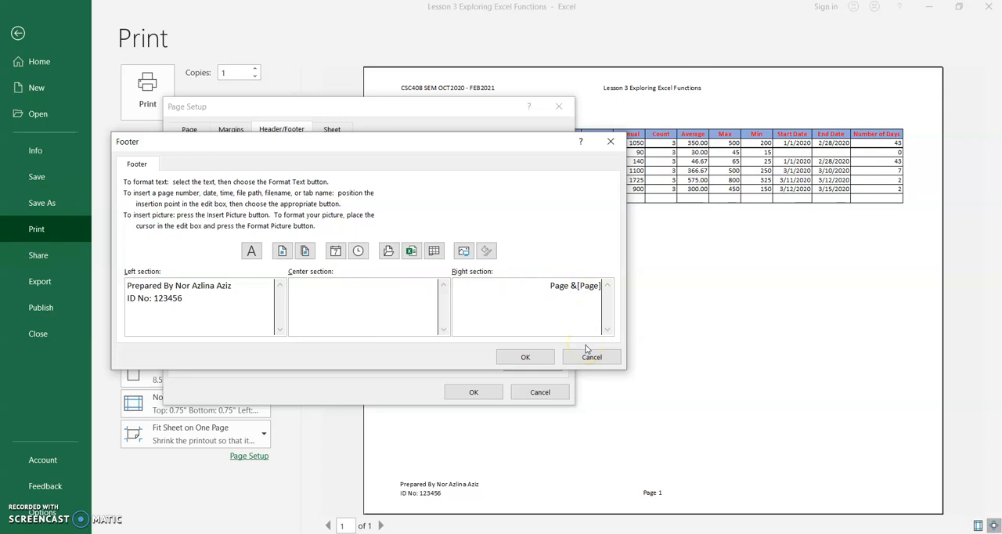
left_click(551, 357)
left_click(540, 359)
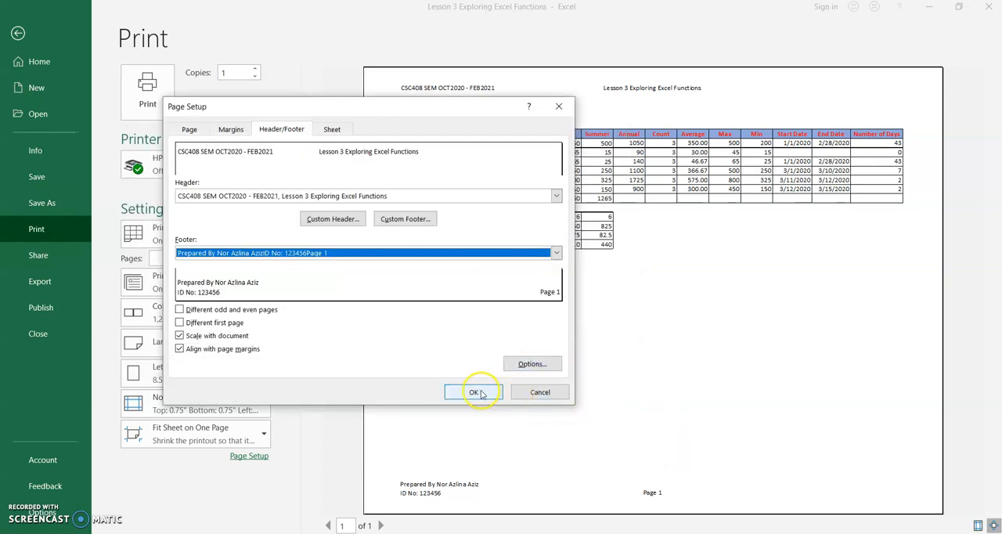
left_click(476, 392)
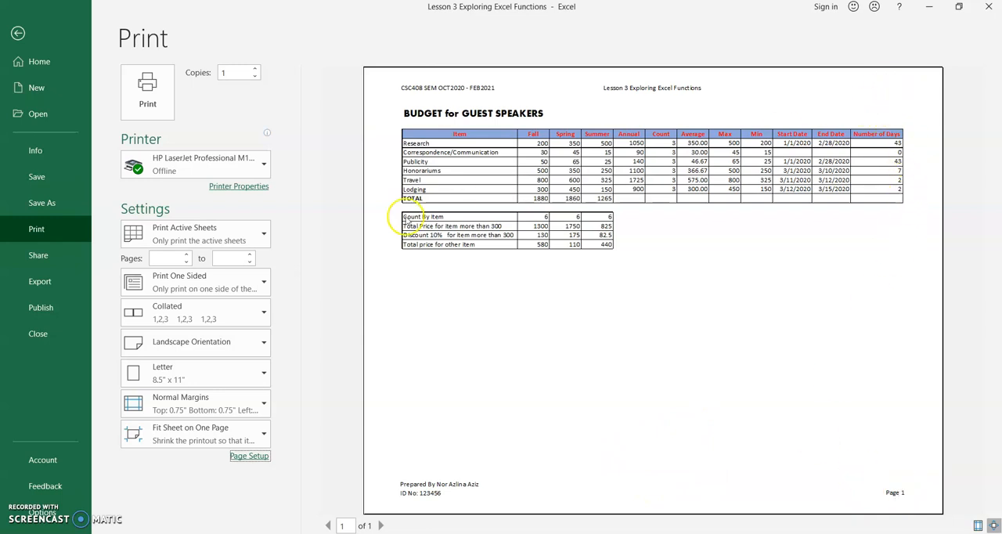
Step: Add Page &[Pages] to the right section of the custom header, using the number of pages field
left_click(247, 458)
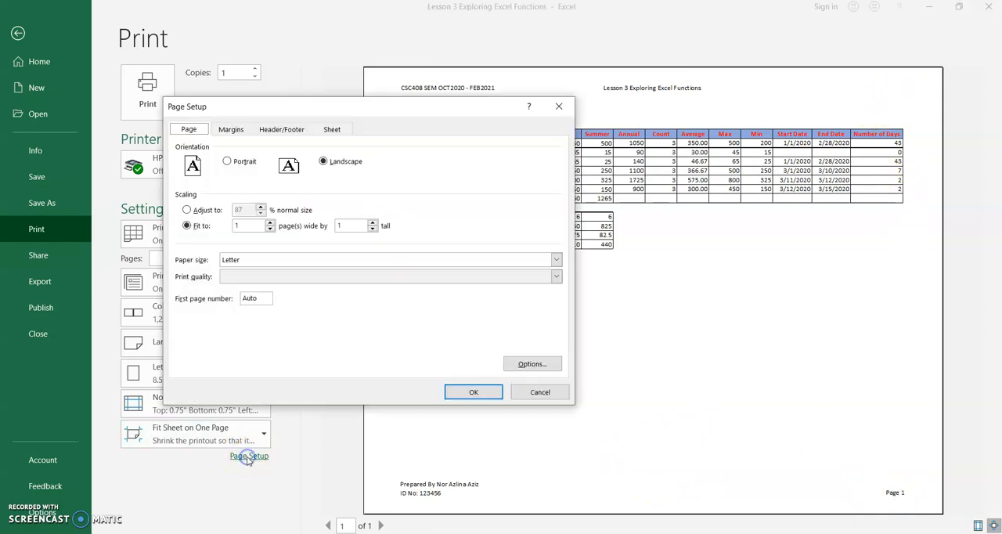
left_click(292, 132)
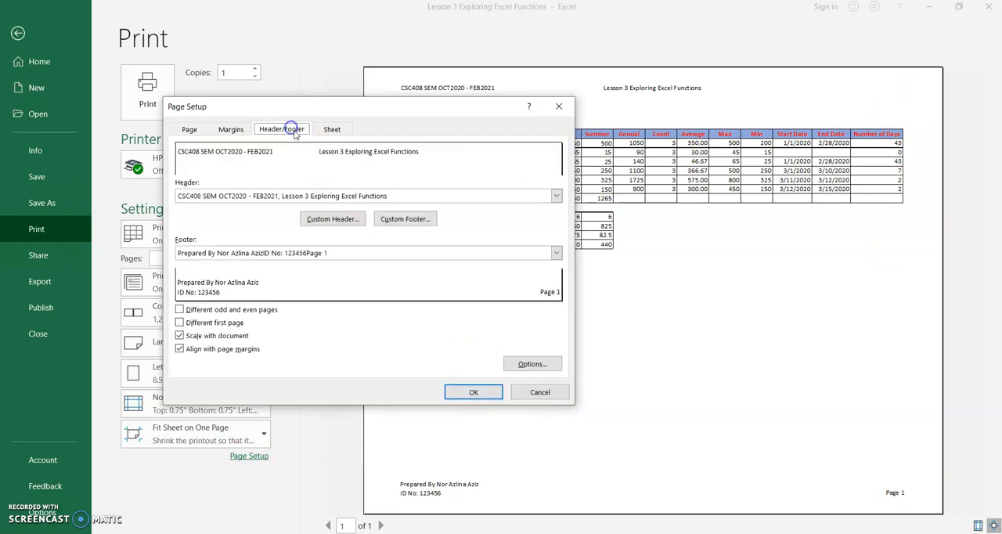
left_click(330, 219)
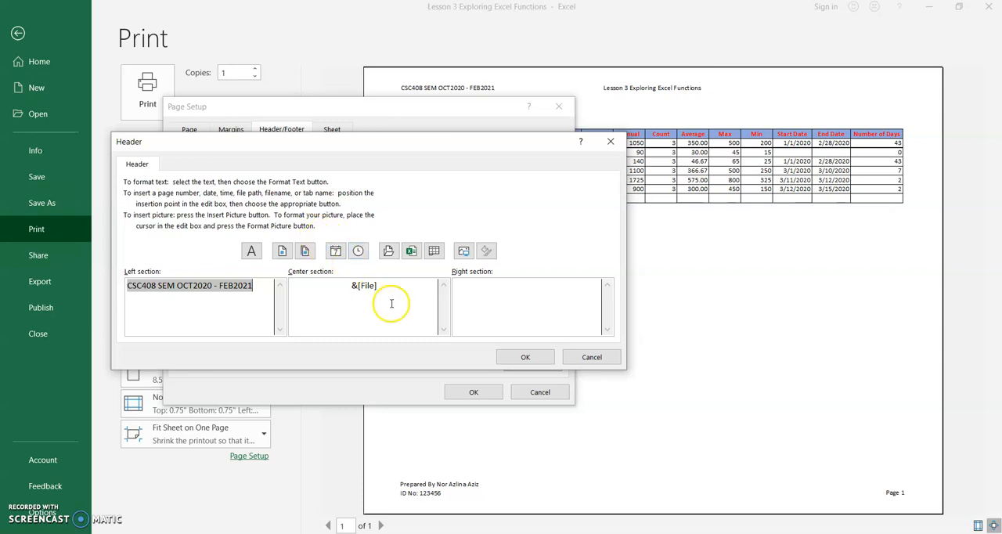
left_click(550, 286)
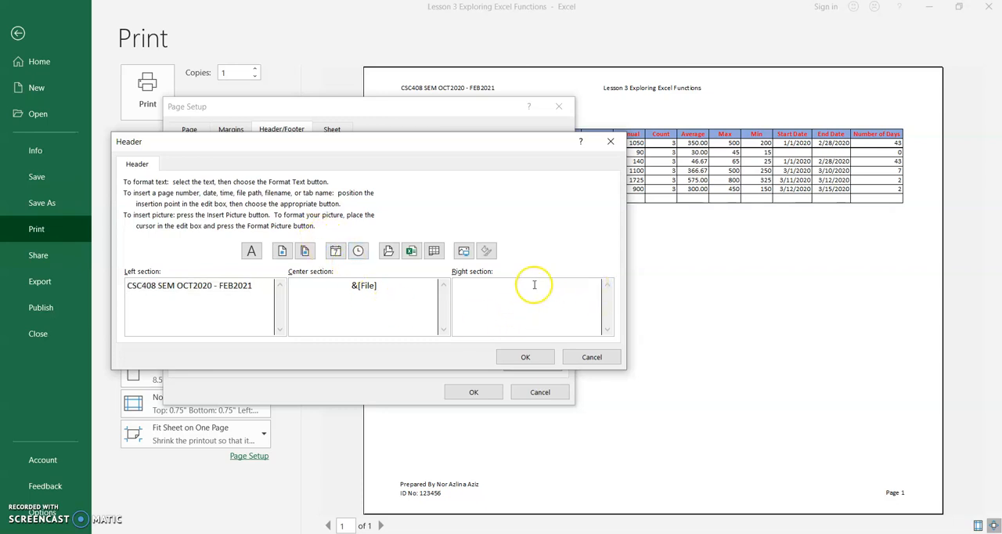
left_click(306, 253)
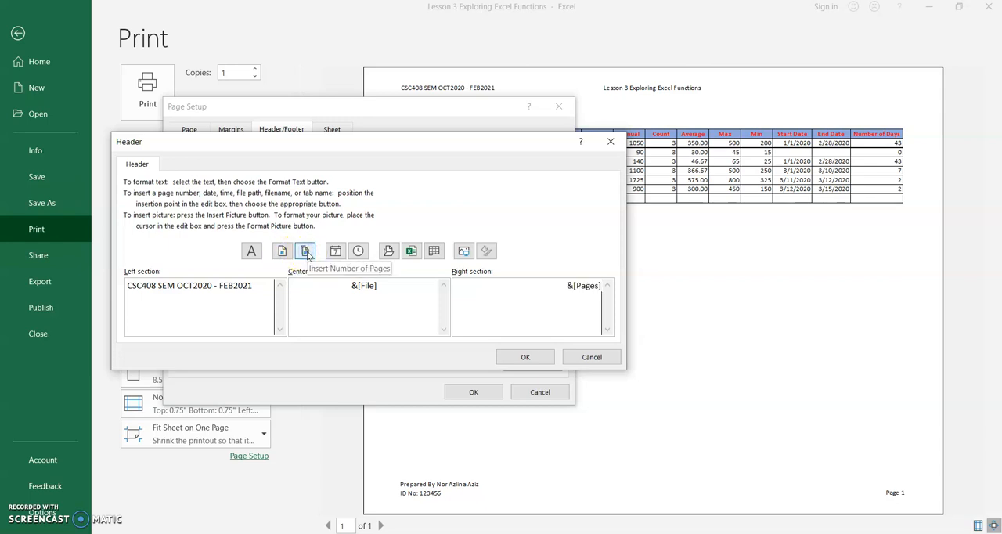
left_click(566, 285)
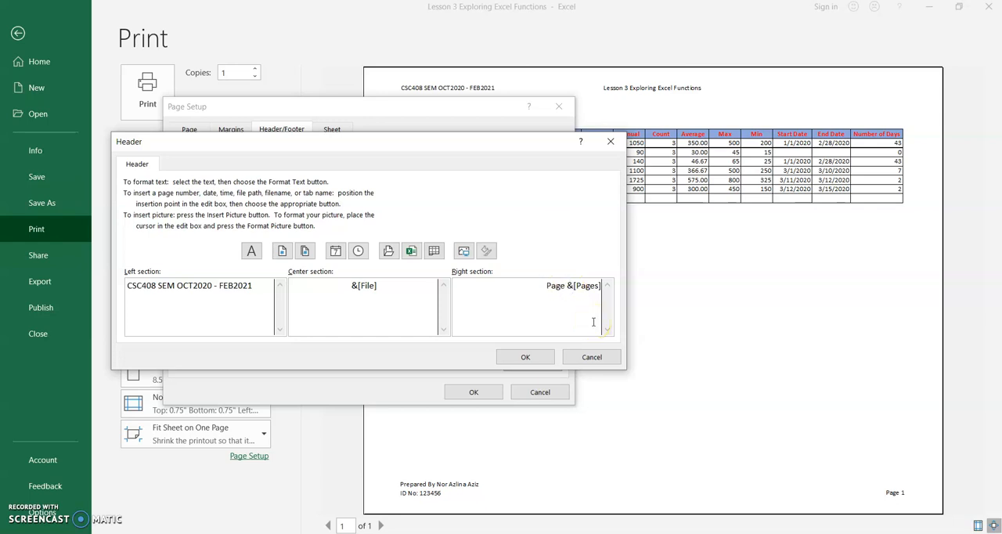
left_click(525, 357)
Step: Delete the page number from the custom footer's right section, apply the page setup, and leave the print preview
left_click(405, 219)
left_click(409, 218)
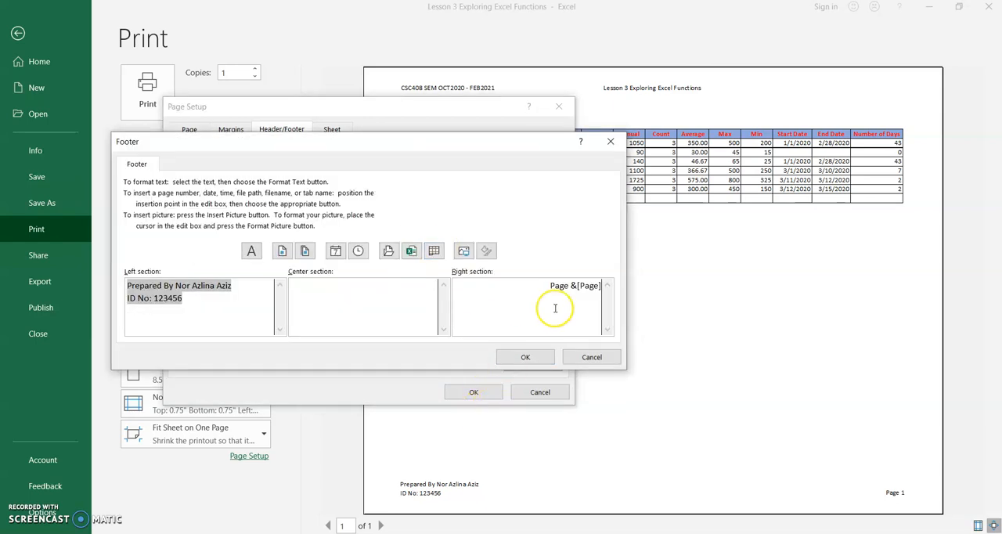
left_click_drag(552, 287, 633, 297)
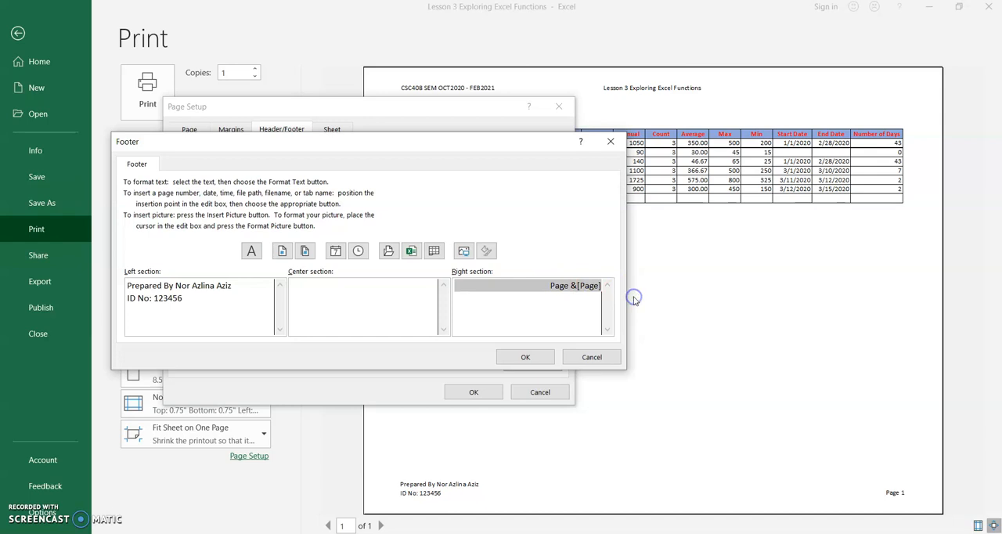
key("Delete")
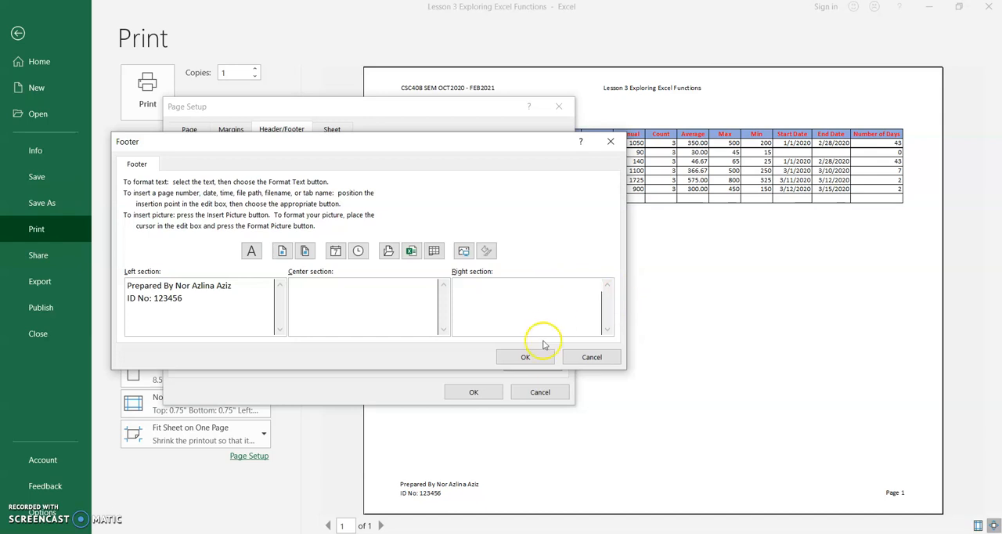
left_click(525, 357)
left_click(481, 392)
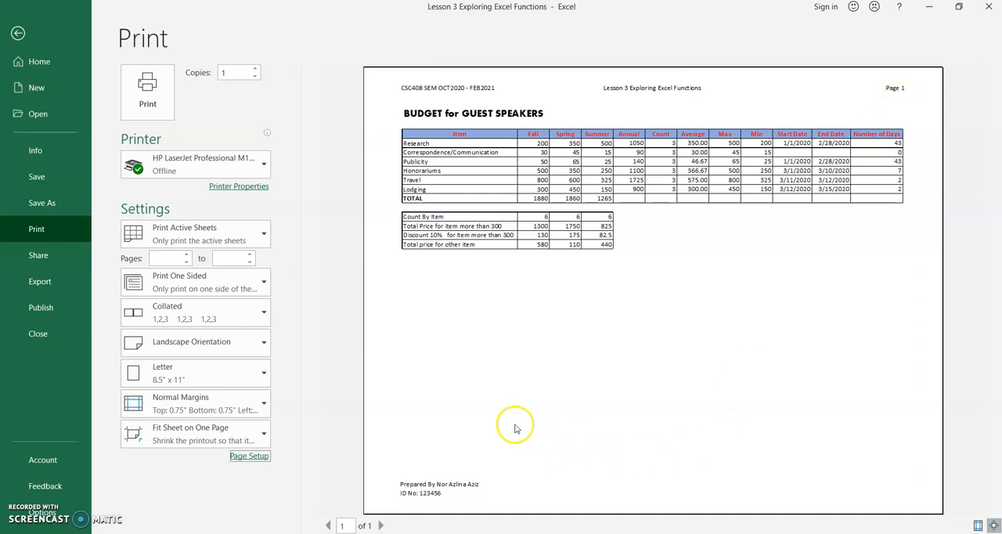
left_click(18, 33)
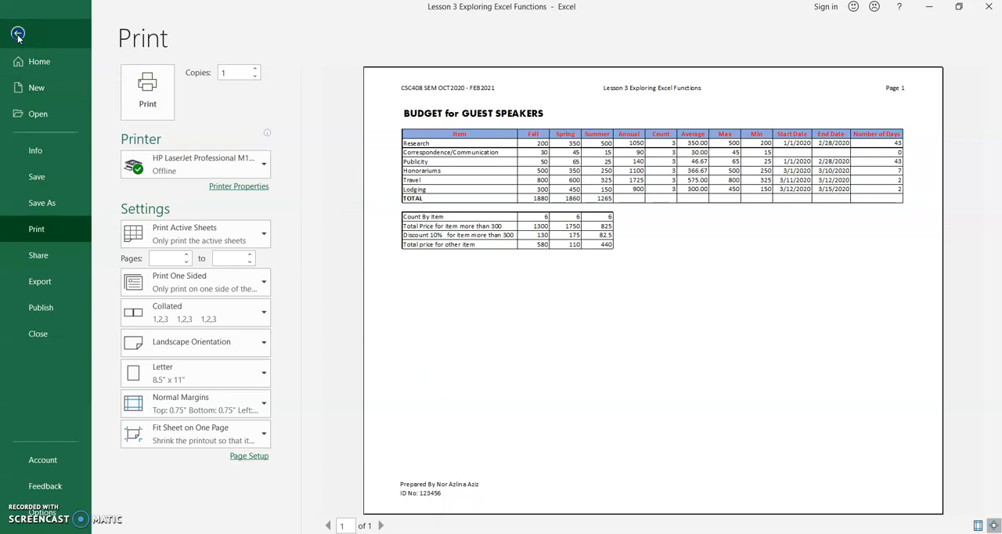